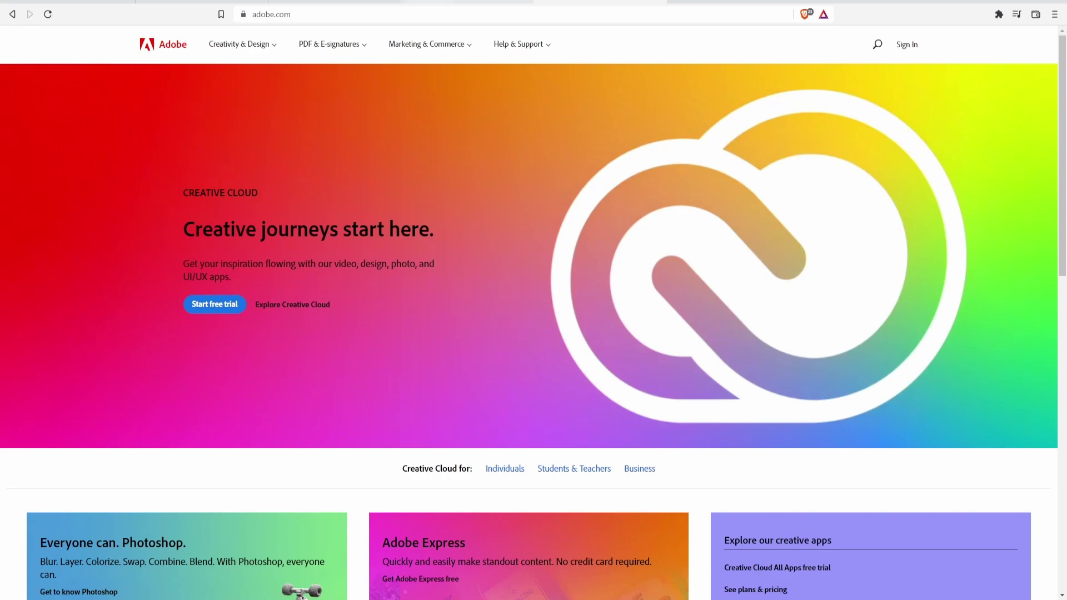
Switch to the Finances spreadsheet and review ADBE's market cap, PE (TTM) and share price on the Stock Eval Summary sheet.
{"action": "left_click", "coordinate": [333, 2]}
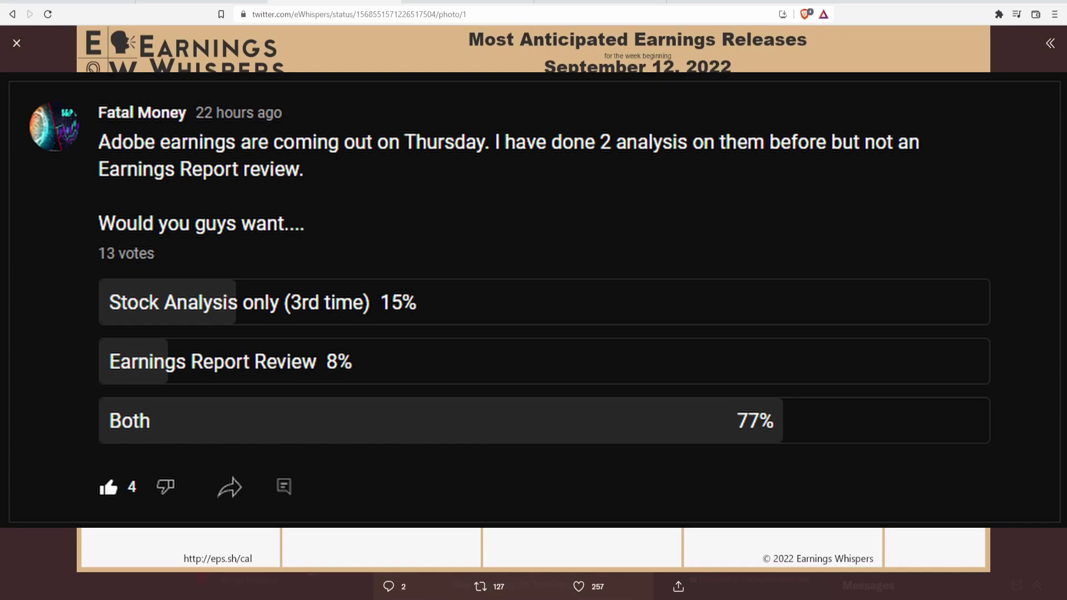
{"action": "key", "text": "ctrl+Tab"}
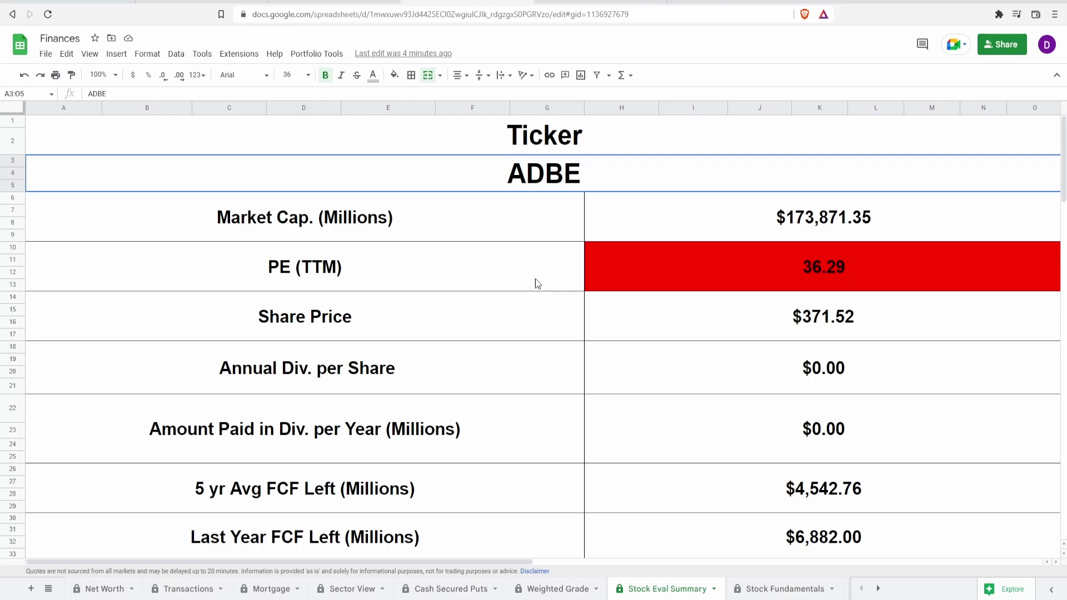
{"action": "left_click", "coordinate": [689, 235]}
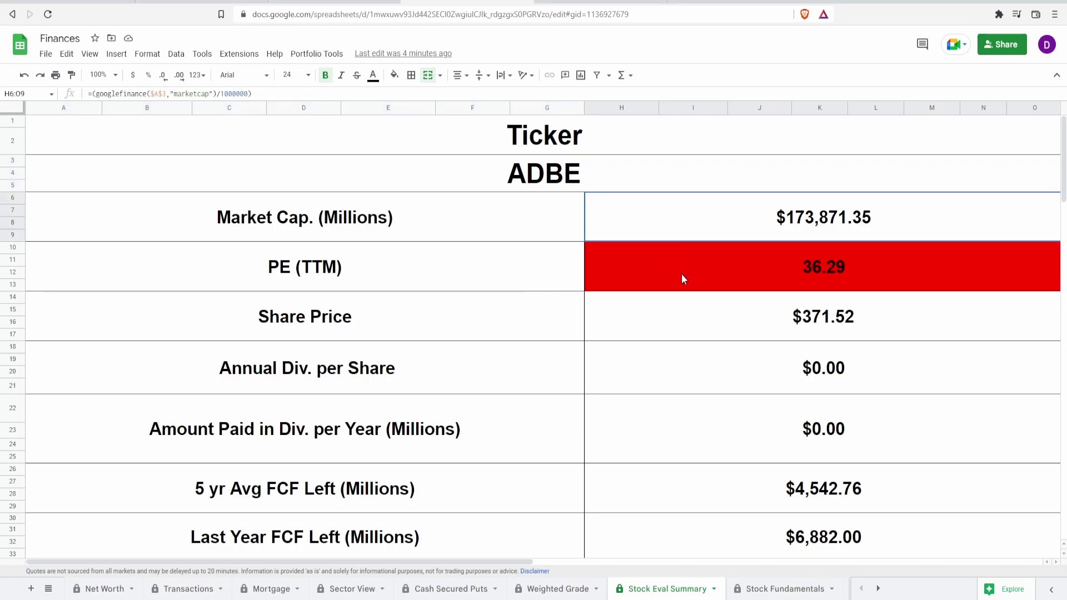
{"action": "left_click", "coordinate": [717, 264]}
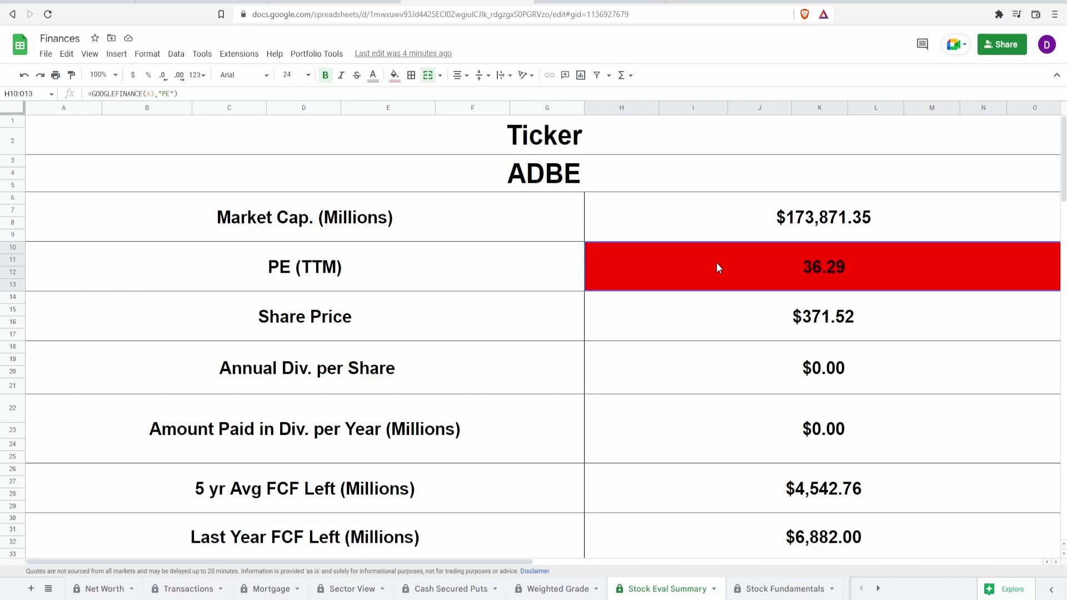
{"action": "left_click", "coordinate": [722, 322]}
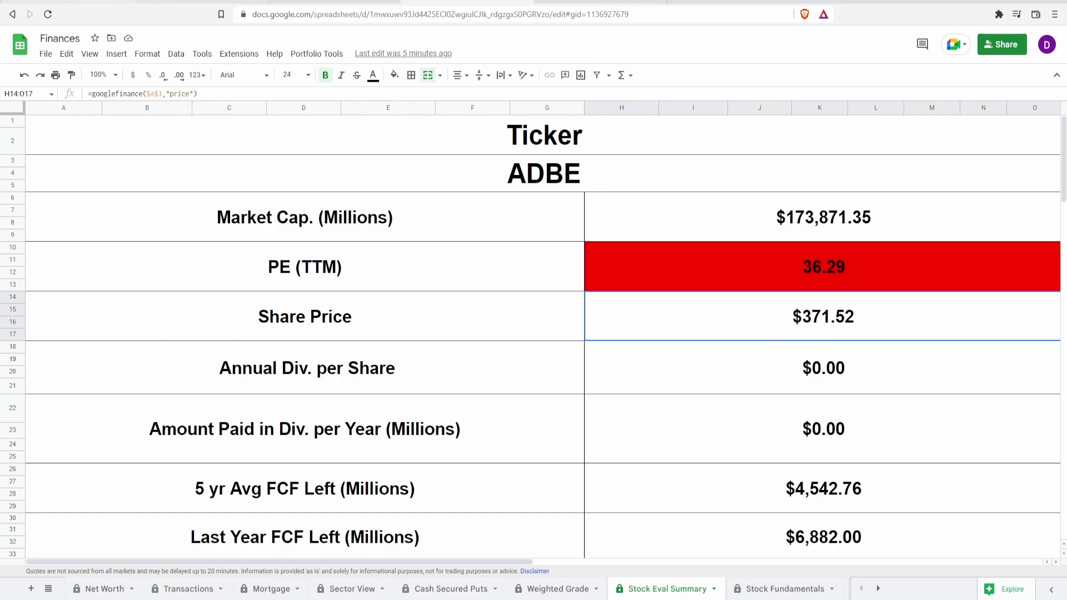
Check ADBE's five-day price chart, and return to the spreadsheet to review the 5-year average and last-year free cash flow.
{"action": "key", "text": "ctrl+Tab"}
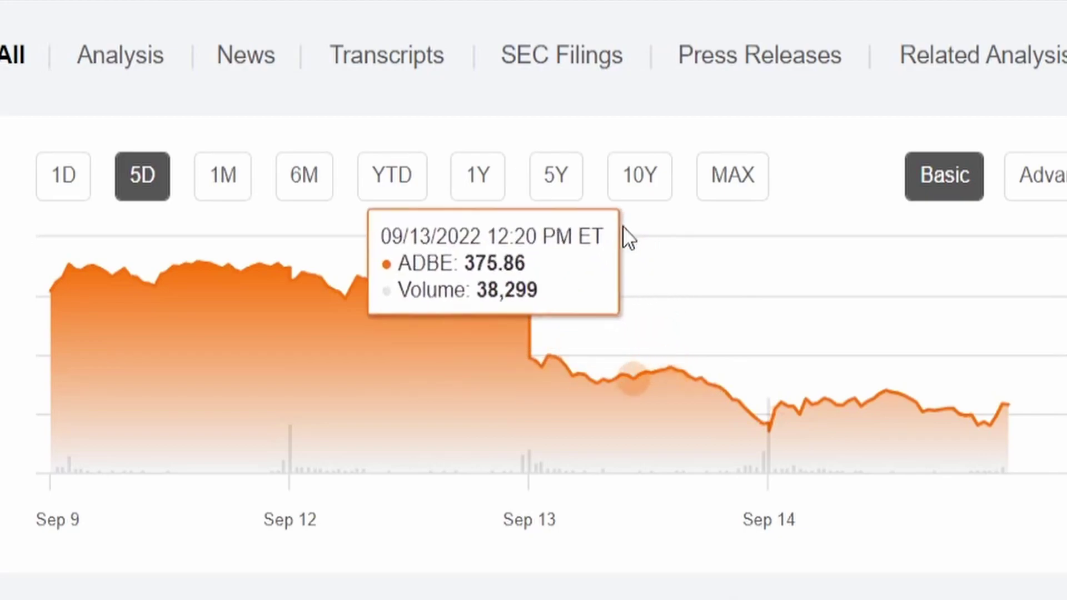
{"action": "left_click", "coordinate": [573, 196]}
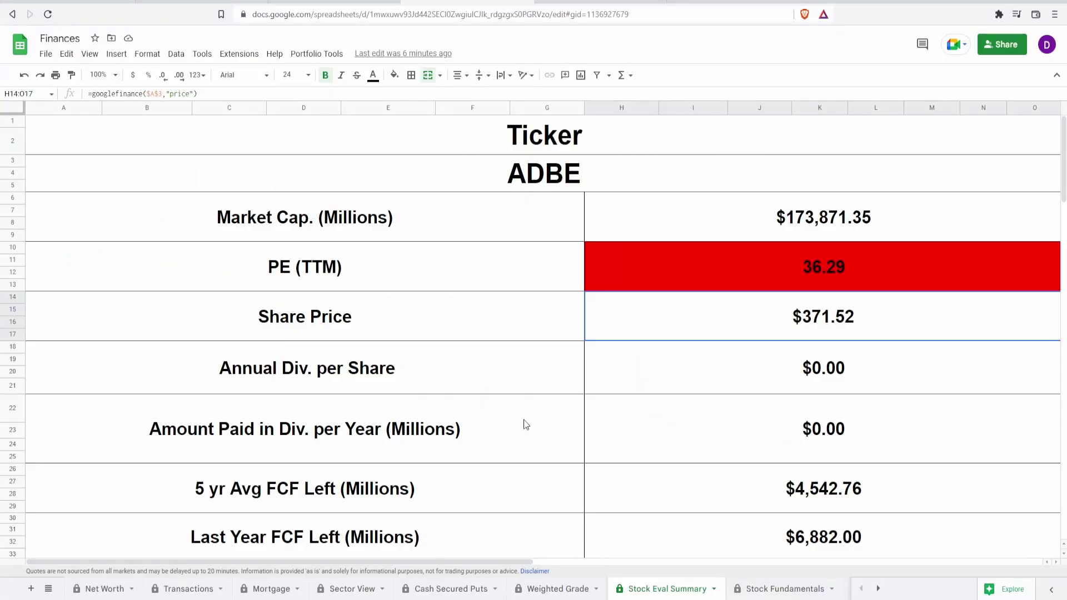
{"action": "left_click", "coordinate": [731, 506]}
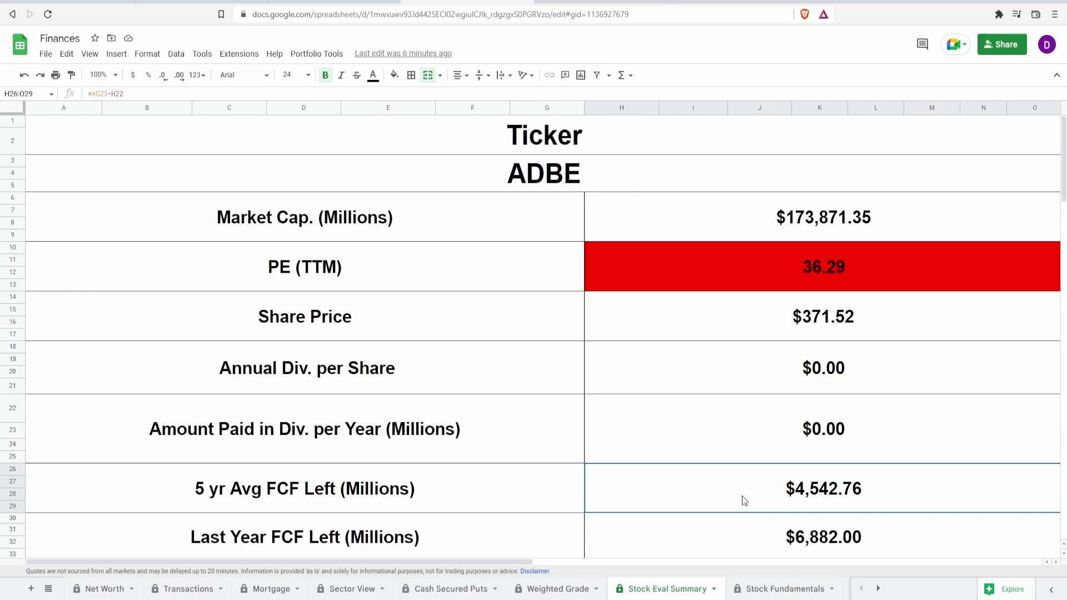
{"action": "left_click", "coordinate": [739, 534]}
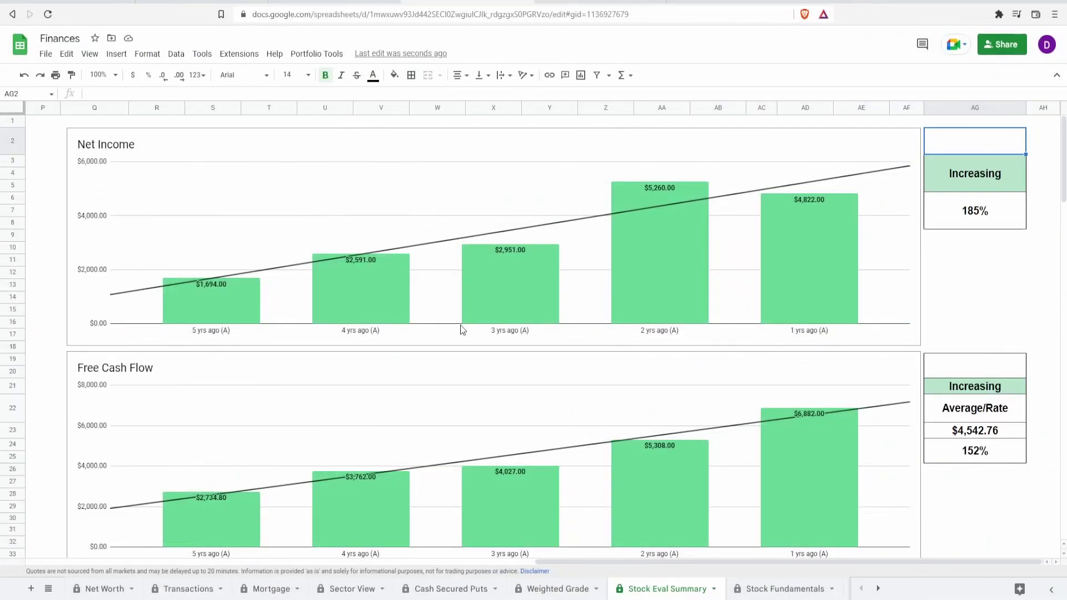
Examine the yearly bars of the Net Income chart and the growth rate beside it.
{"action": "left_click", "coordinate": [419, 253]}
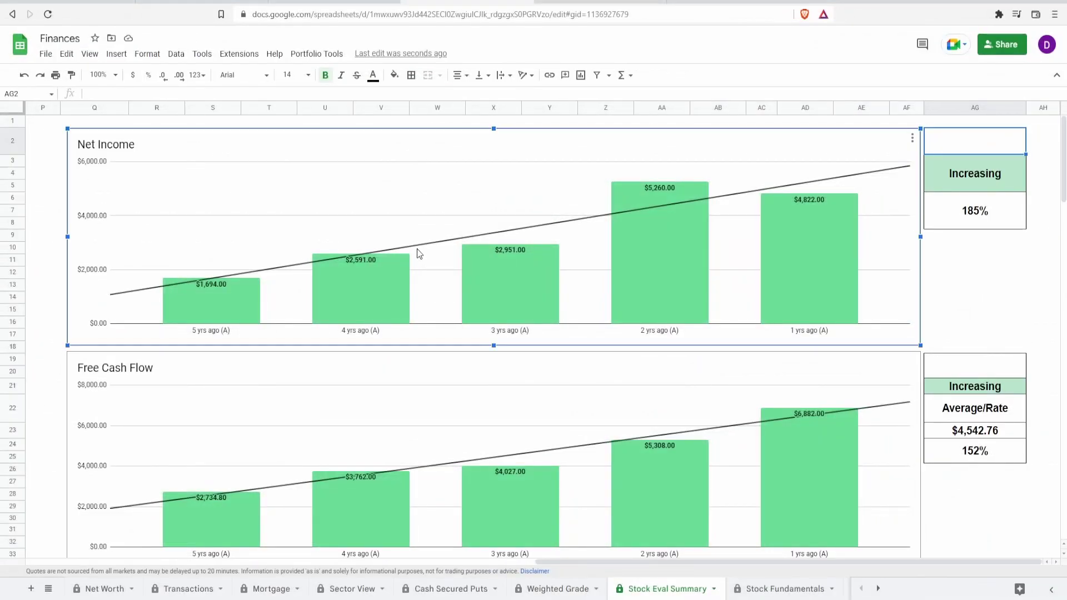
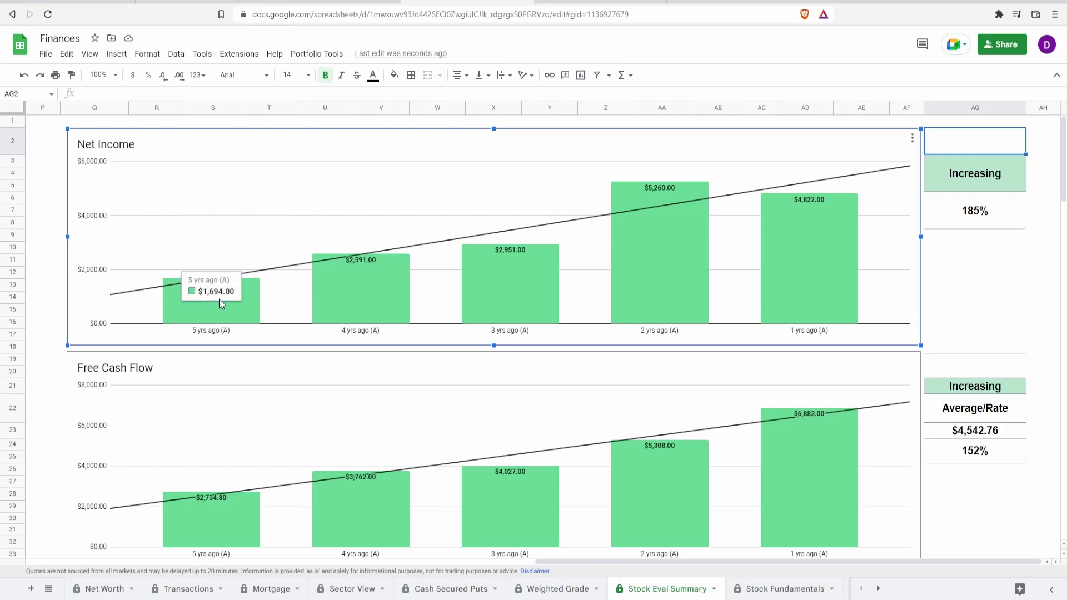
{"action": "mouse_move", "coordinate": [806, 281]}
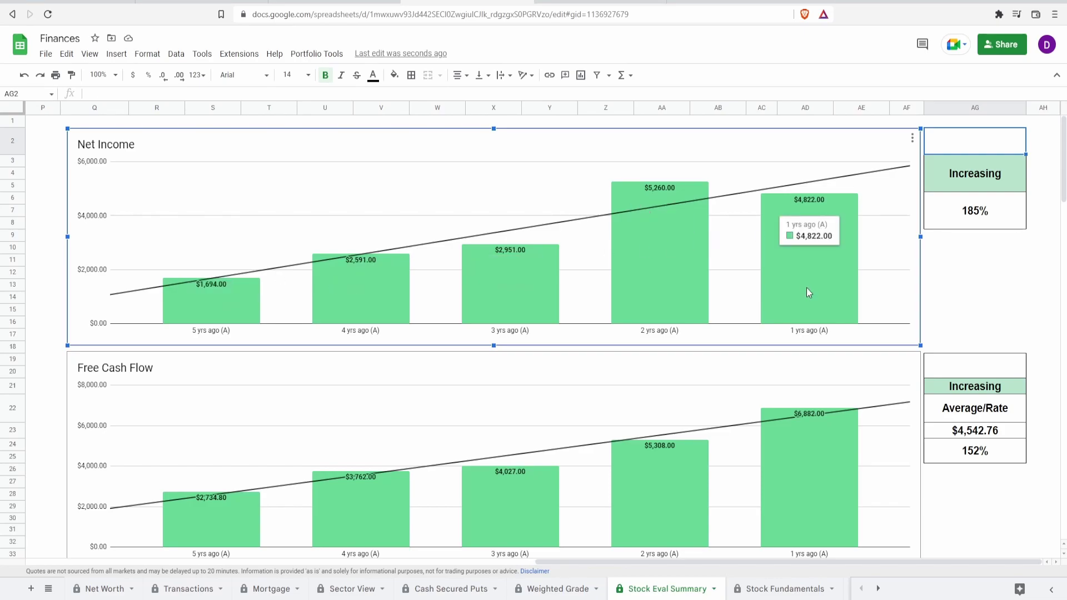
{"action": "left_click", "coordinate": [956, 214]}
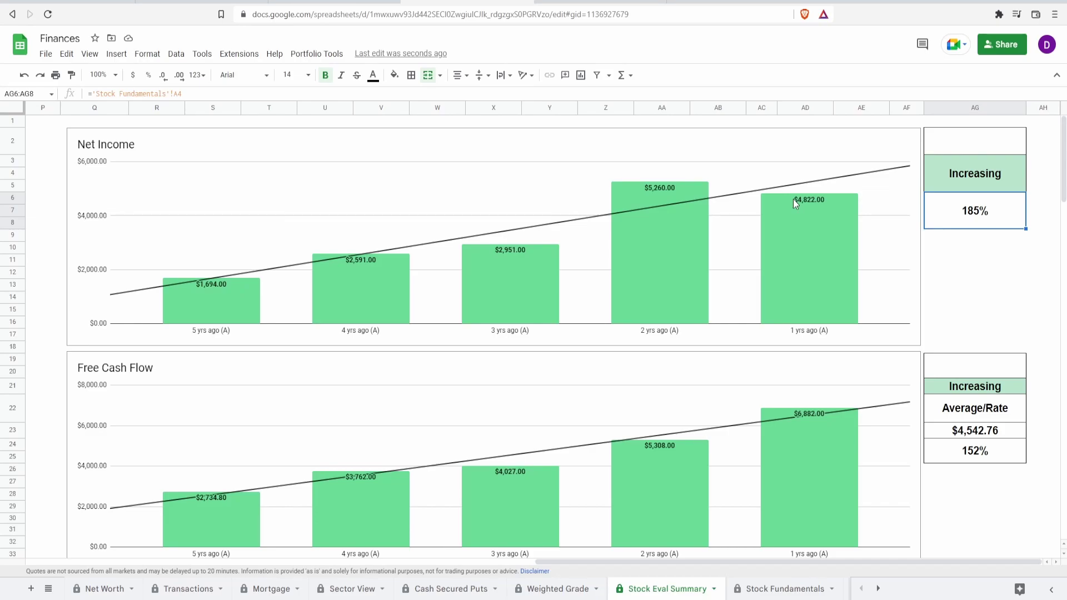
{"action": "left_click", "coordinate": [240, 295]}
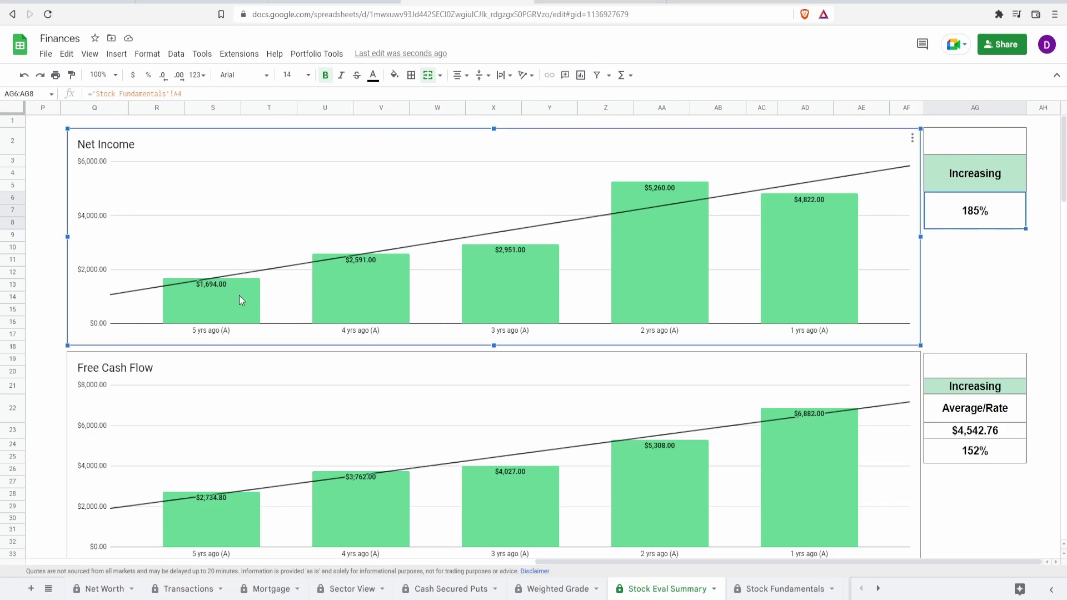
{"action": "mouse_move", "coordinate": [557, 281]}
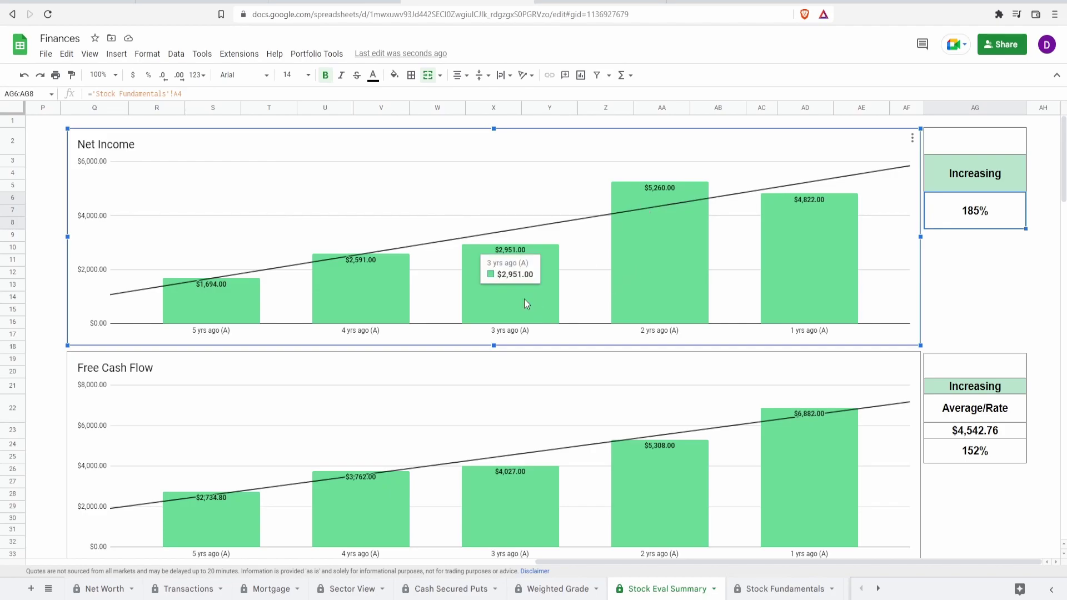
{"action": "mouse_move", "coordinate": [652, 298]}
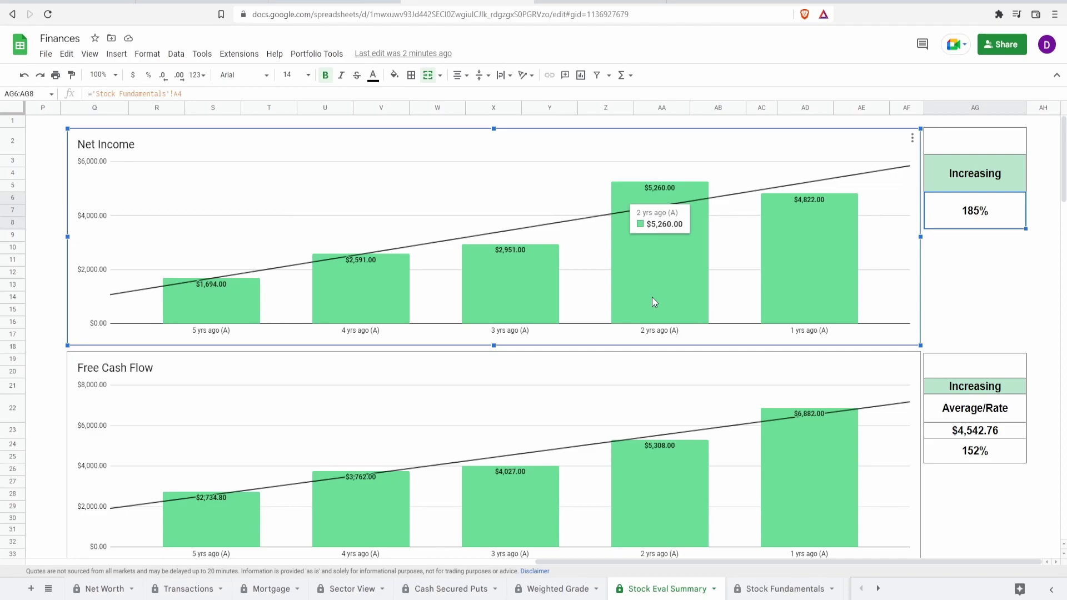
{"action": "mouse_move", "coordinate": [795, 288]}
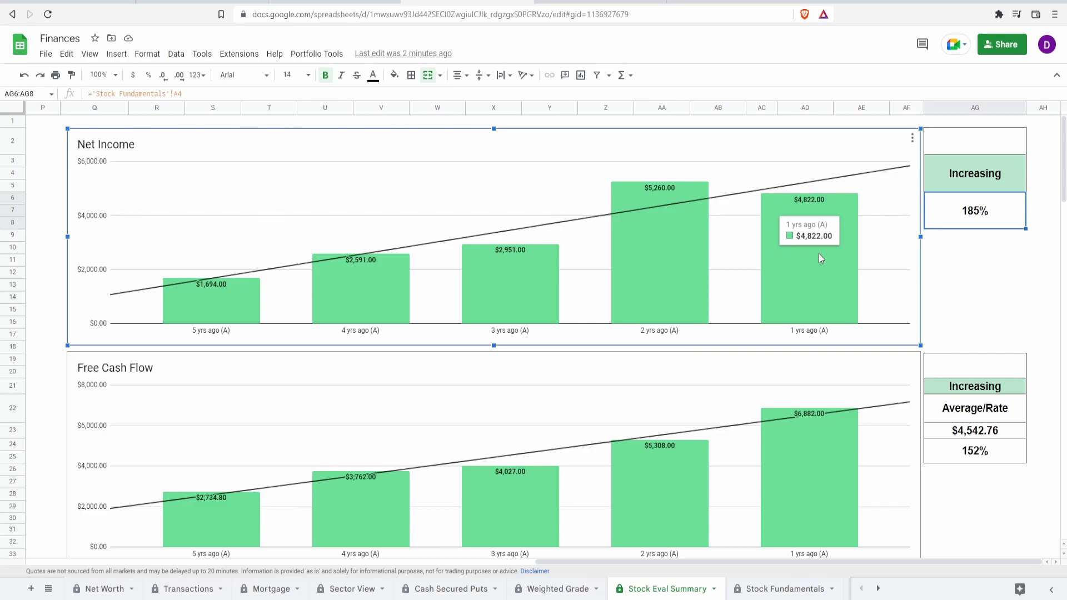
Enter 75% as the Net Income score in cell AG2.
{"action": "left_click", "coordinate": [939, 148]}
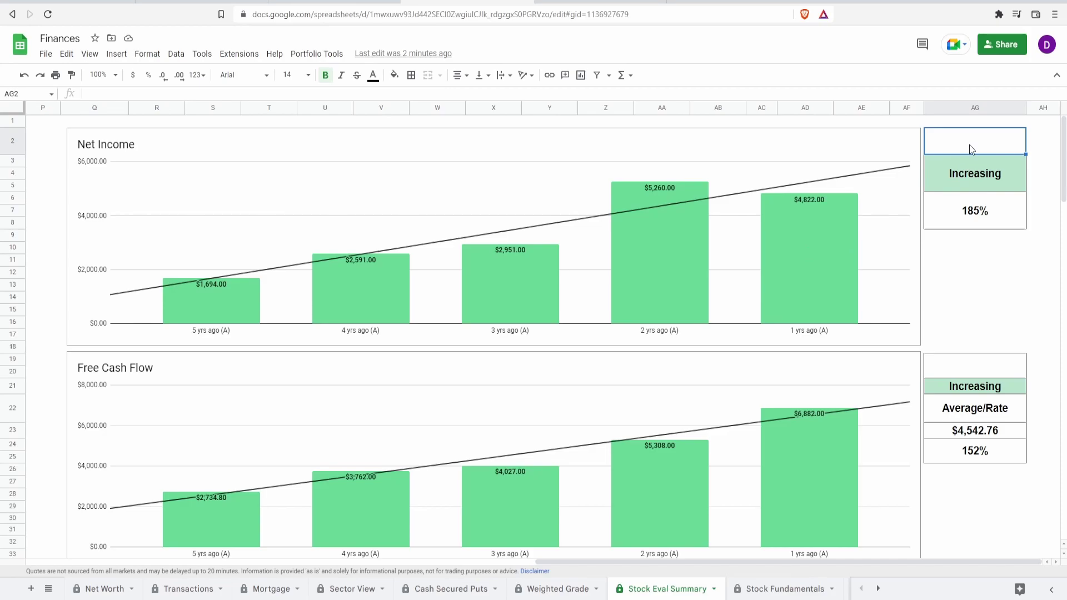
{"action": "type", "text": "75.5"}
{"action": "key", "text": "Return"}
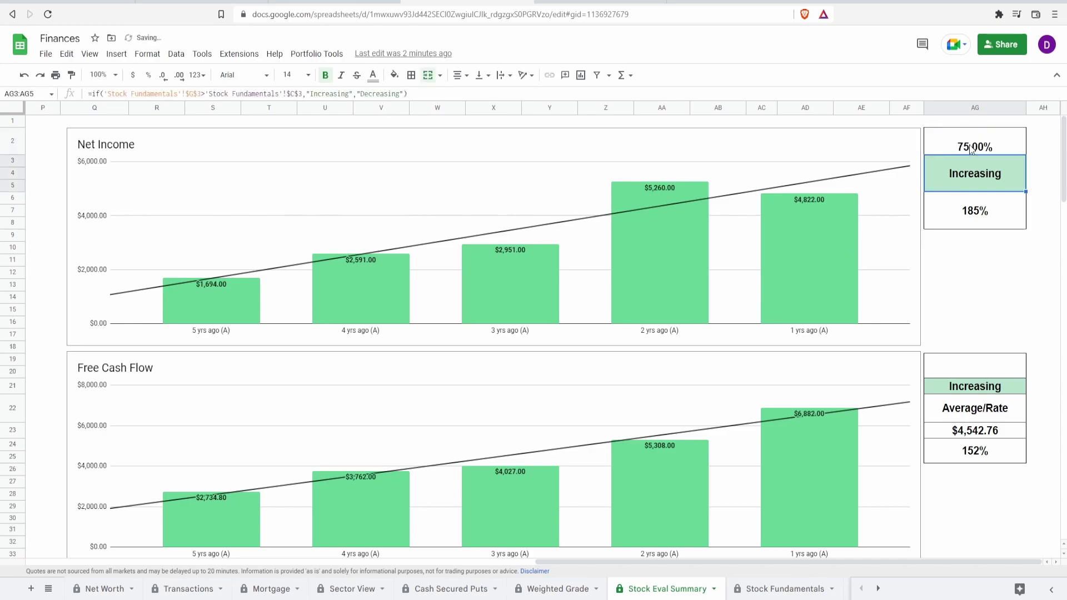
Examine the Free Cash Flow chart's yearly bars, average and growth rate, comparing them with the Net Income chart.
{"action": "scroll", "coordinate": [755, 349], "scroll_direction": "down", "scroll_amount": 2}
{"action": "left_click", "coordinate": [755, 349]}
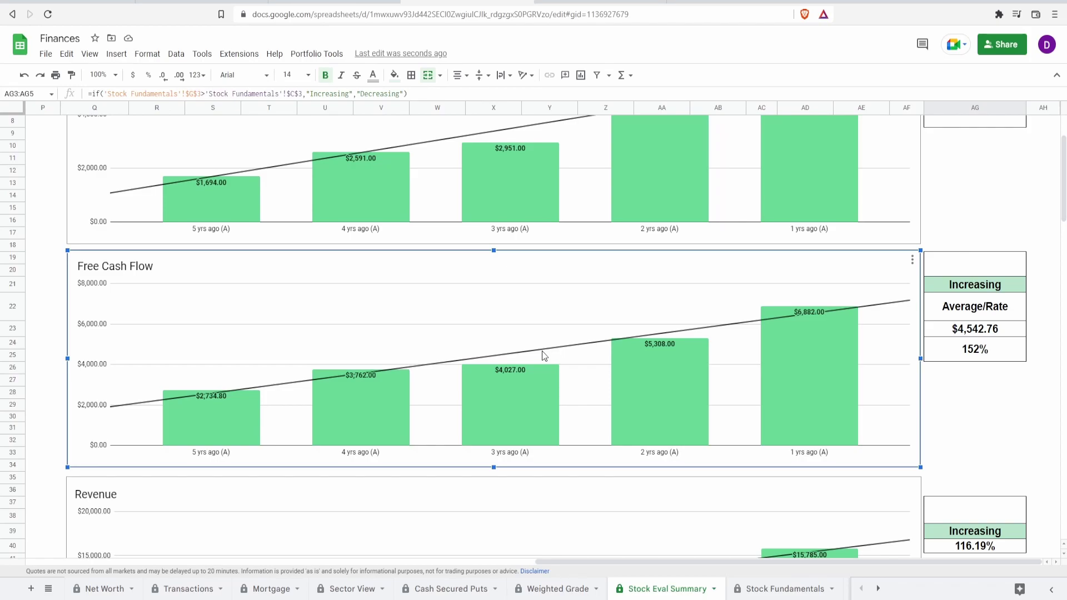
{"action": "mouse_move", "coordinate": [210, 435]}
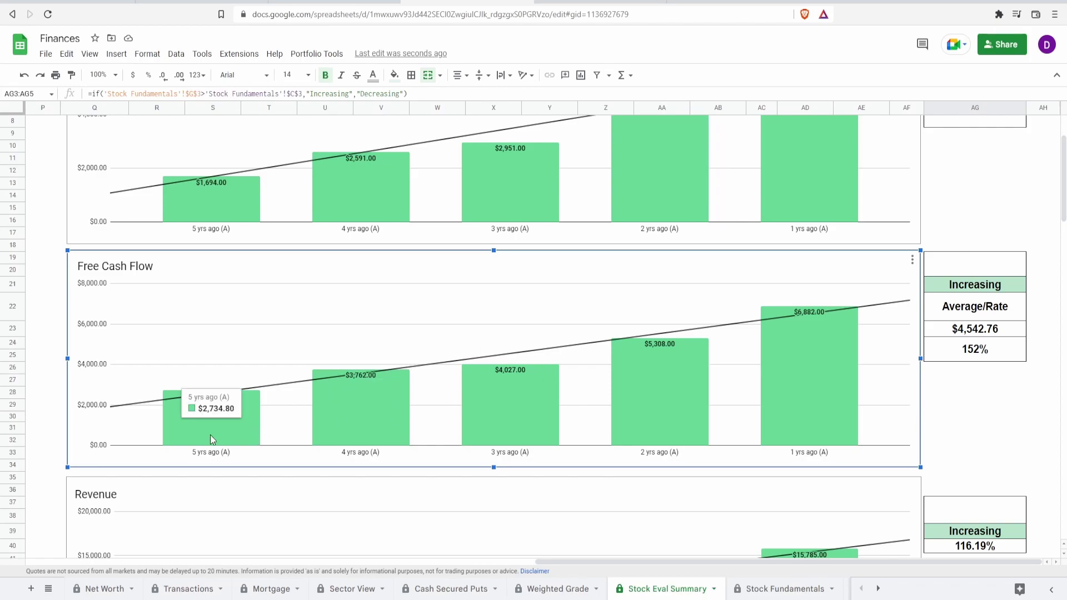
{"action": "mouse_move", "coordinate": [828, 421]}
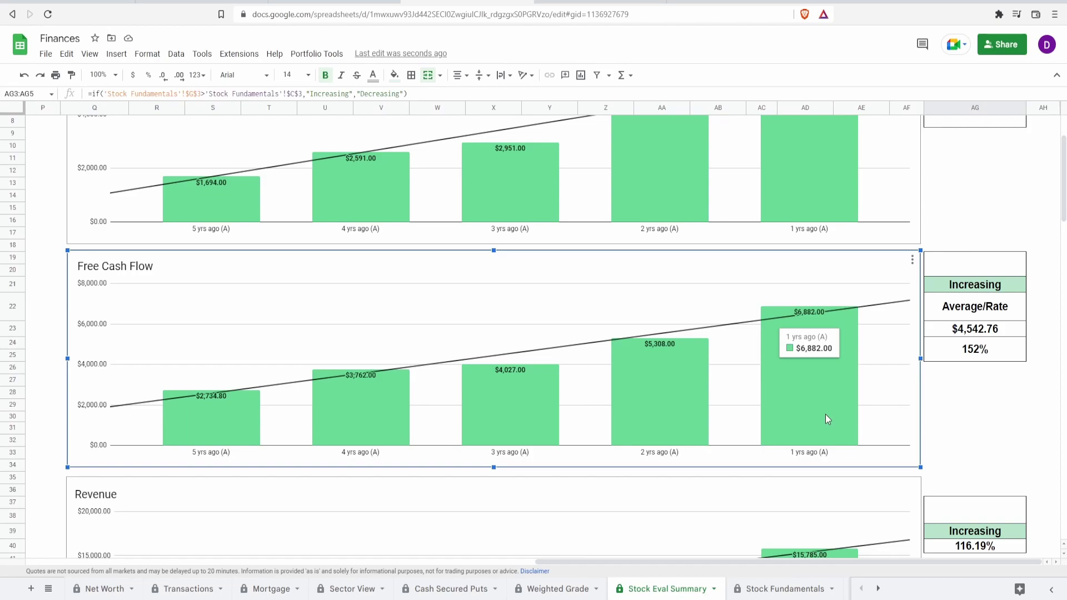
{"action": "left_click", "coordinate": [963, 359]}
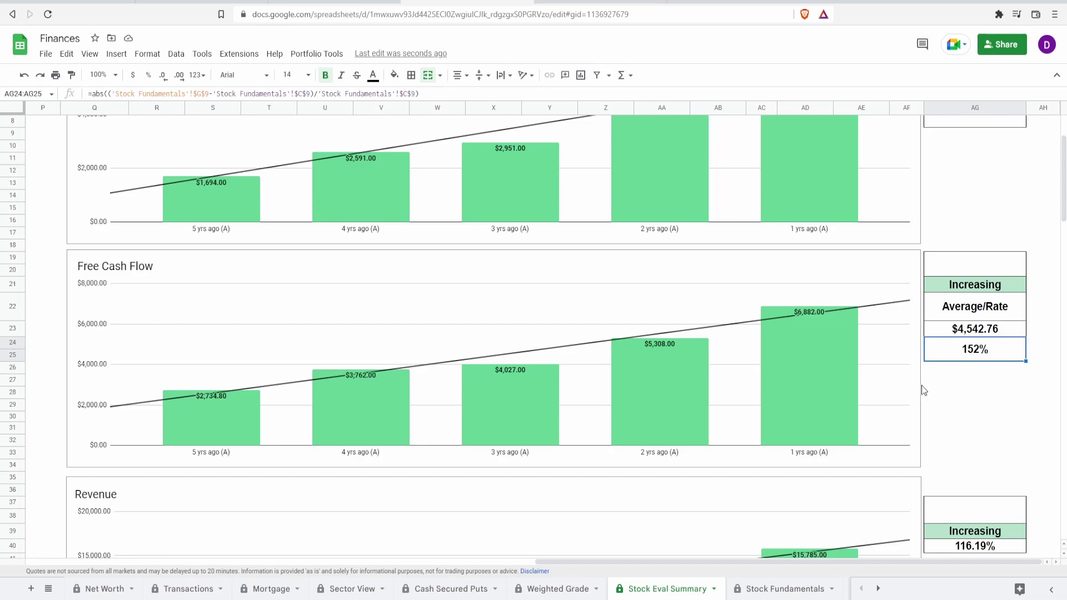
{"action": "left_click", "coordinate": [948, 332]}
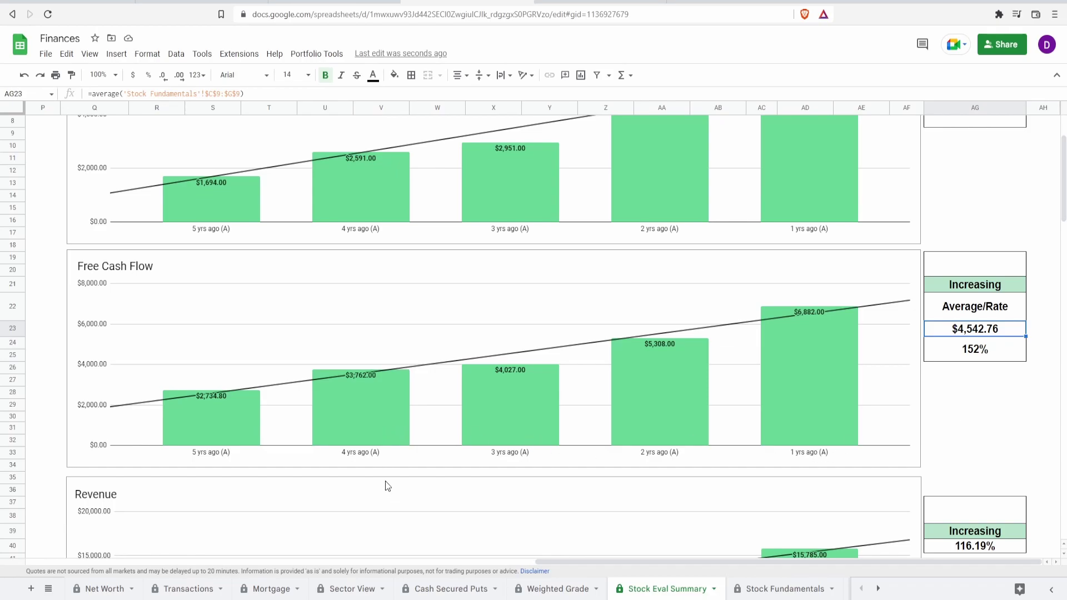
{"action": "left_click", "coordinate": [242, 432]}
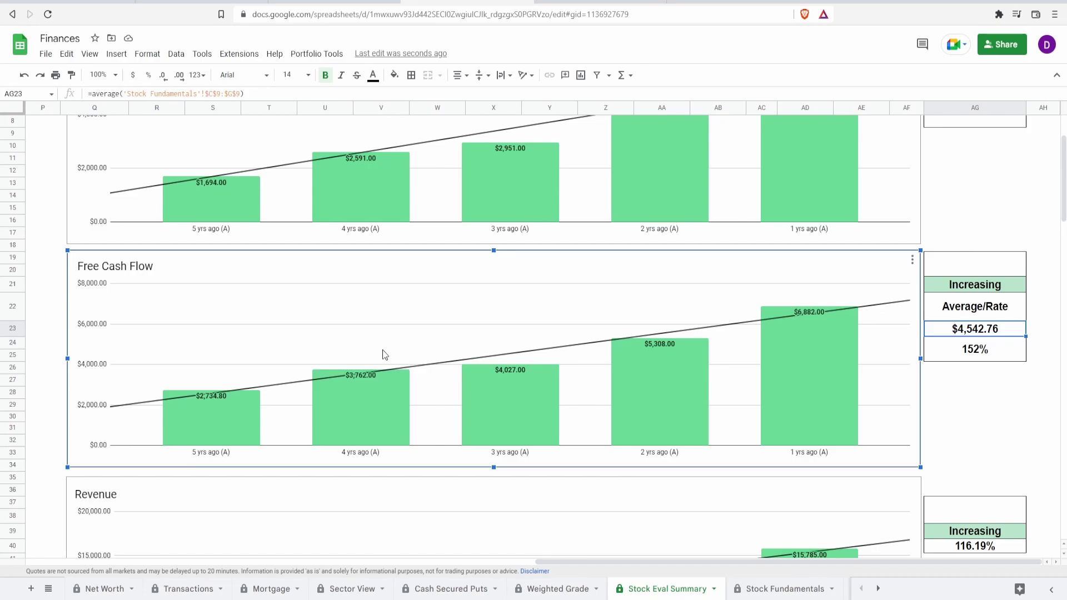
{"action": "mouse_move", "coordinate": [480, 405]}
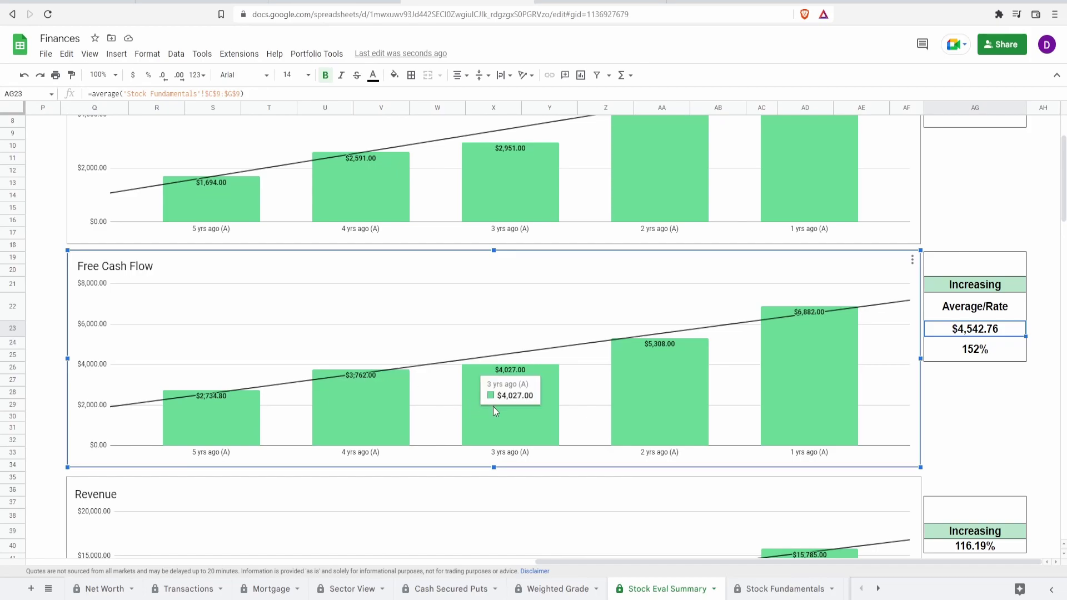
{"action": "scroll", "coordinate": [581, 420], "scroll_direction": "up", "scroll_amount": 2}
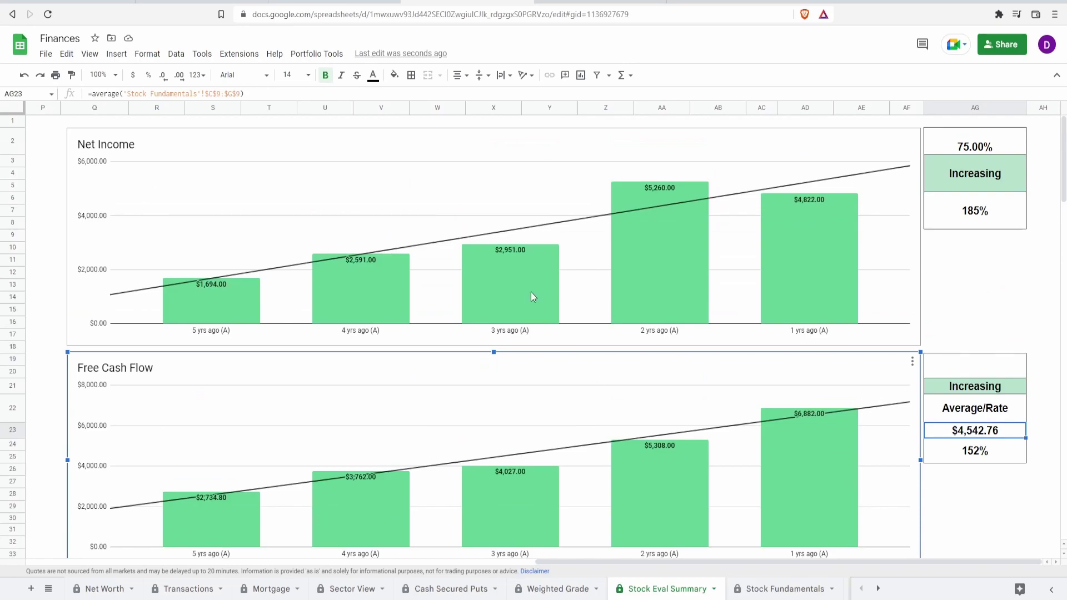
{"action": "scroll", "coordinate": [606, 432], "scroll_direction": "down", "scroll_amount": 2}
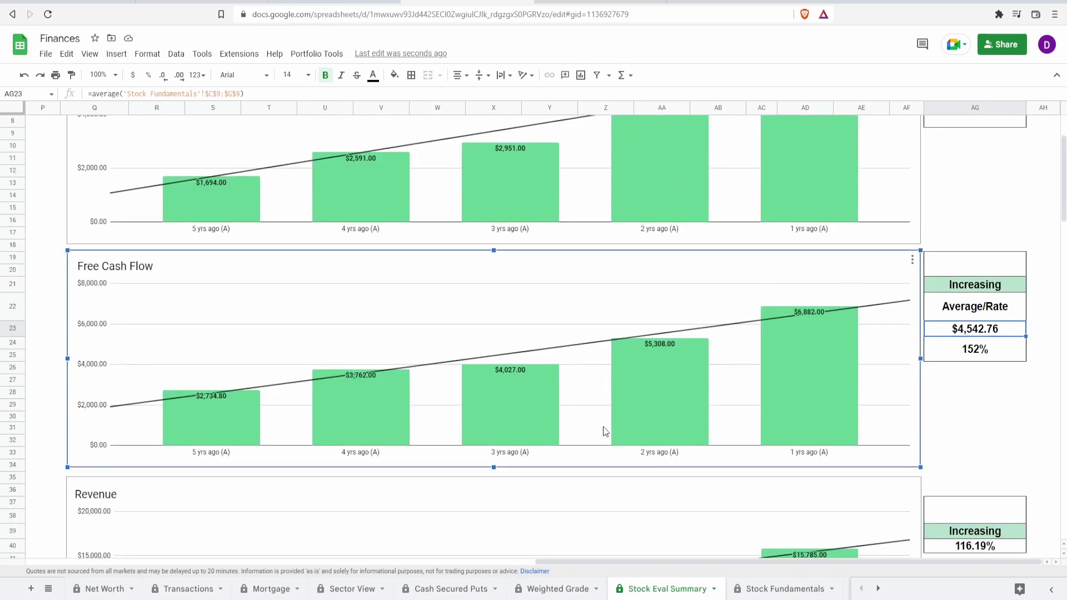
{"action": "mouse_move", "coordinate": [813, 387]}
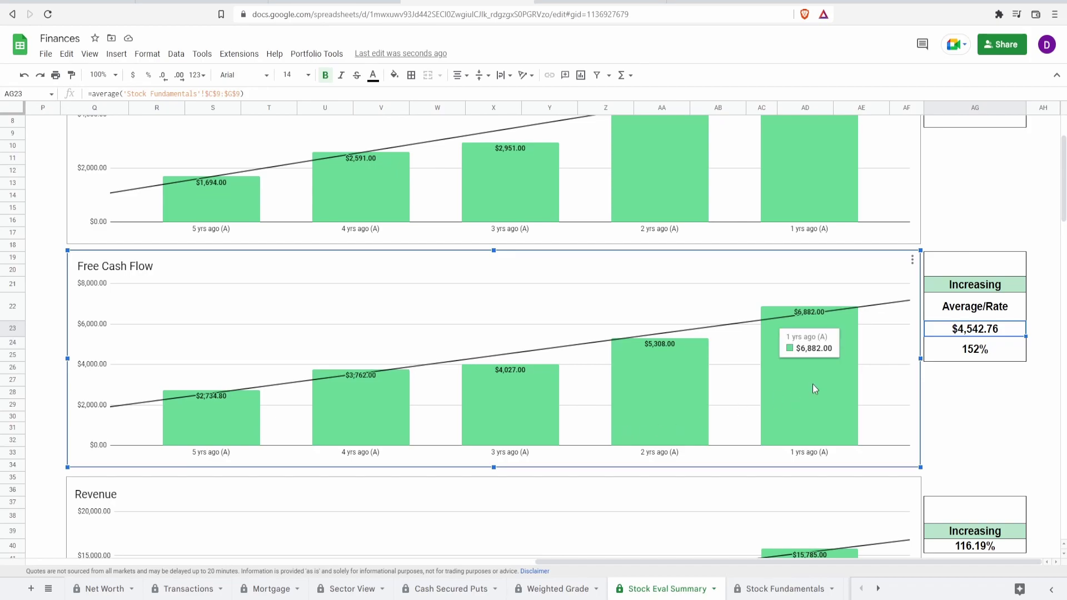
{"action": "scroll", "coordinate": [723, 258], "scroll_direction": "up", "scroll_amount": 2}
{"action": "scroll", "coordinate": [809, 267], "scroll_direction": "down", "scroll_amount": 2}
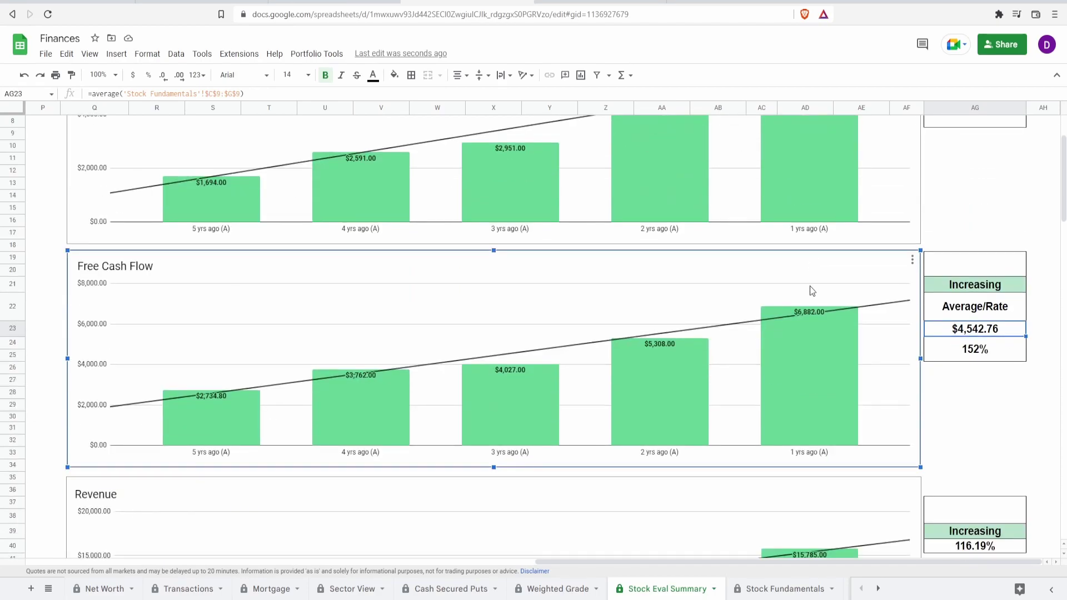
Enter 95% as the Free Cash Flow score in merged cell AG19:AG20.
{"action": "left_click", "coordinate": [953, 266]}
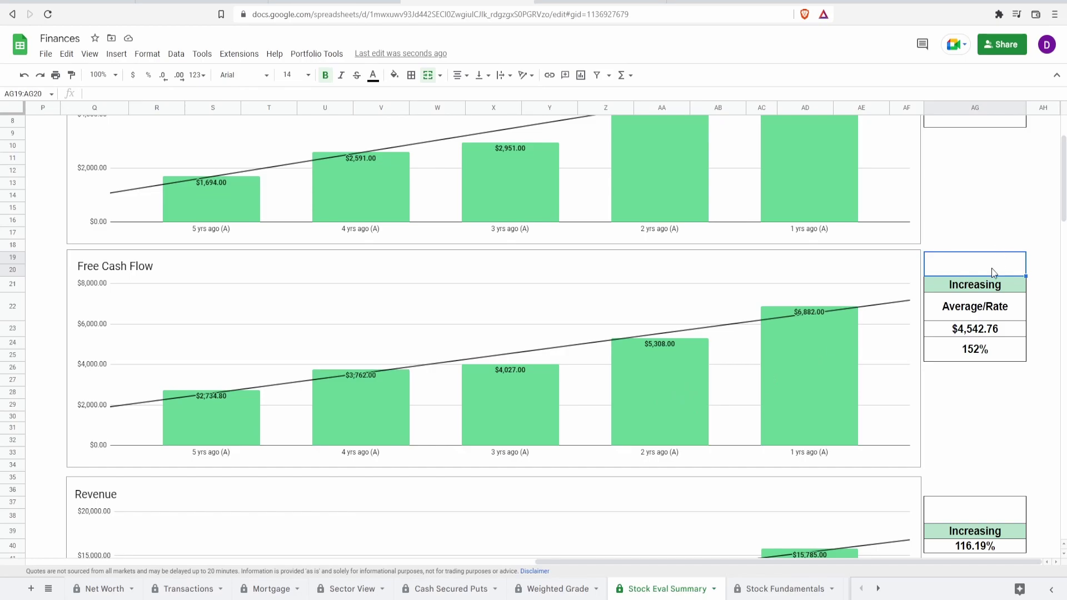
{"action": "type", "text": "95"}
{"action": "key", "text": "Return"}
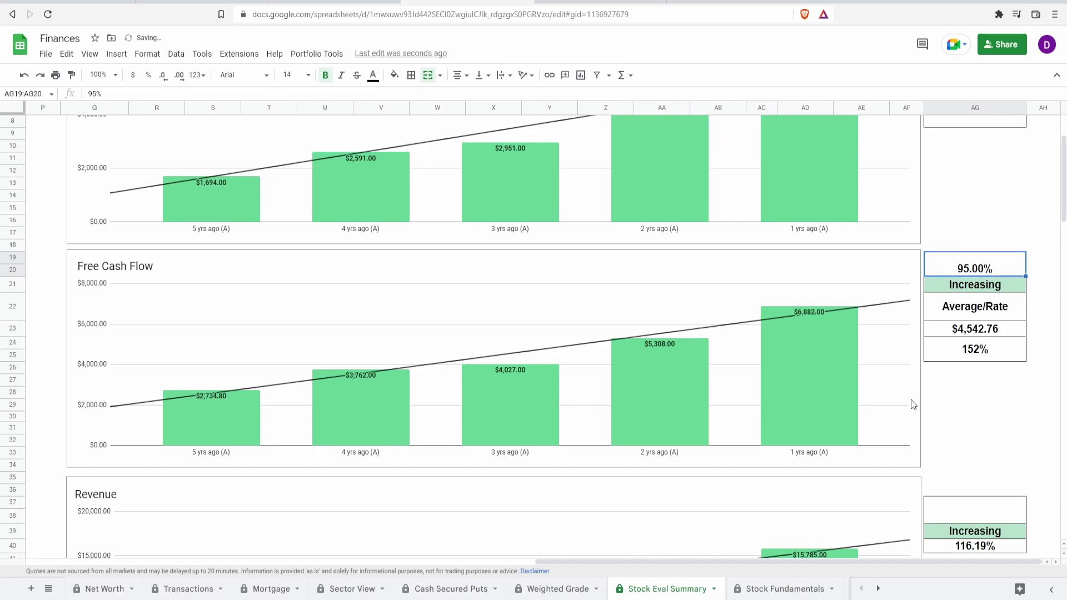
Review the Revenue chart and its growth rate, and enter 100% as the Revenue score in merged cell AG37:AG38.
{"action": "scroll", "coordinate": [841, 414], "scroll_direction": "down", "scroll_amount": 5}
{"action": "left_click", "coordinate": [305, 317]}
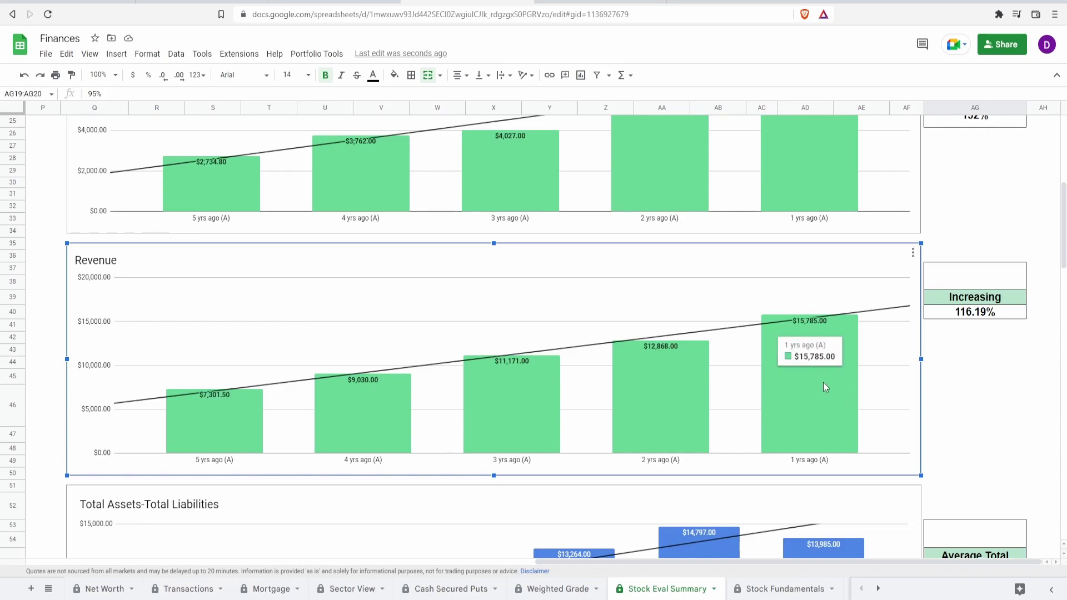
{"action": "left_click", "coordinate": [983, 312]}
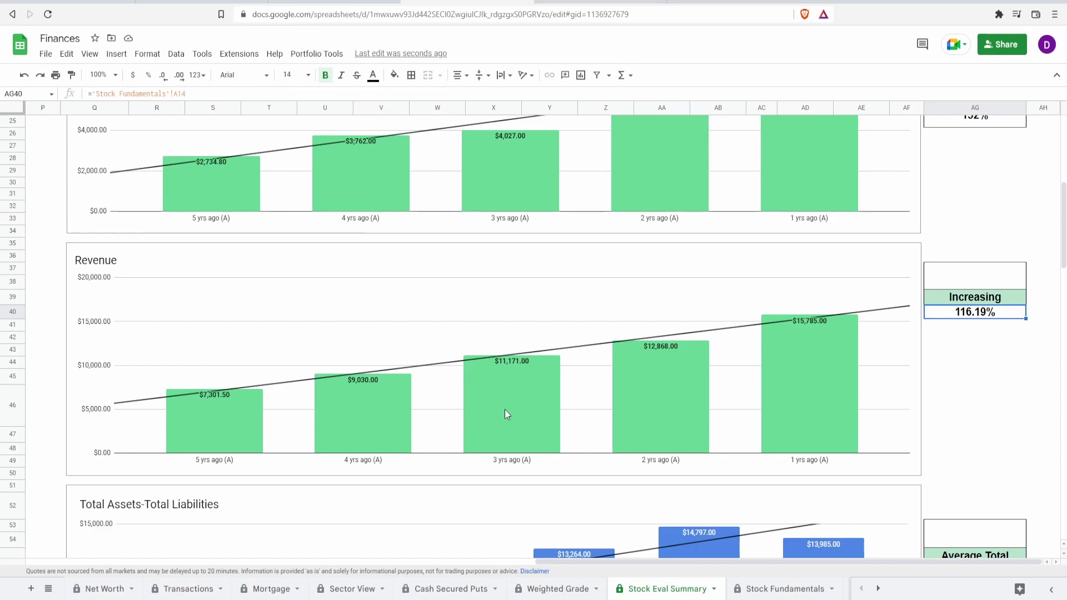
{"action": "left_click", "coordinate": [977, 276]}
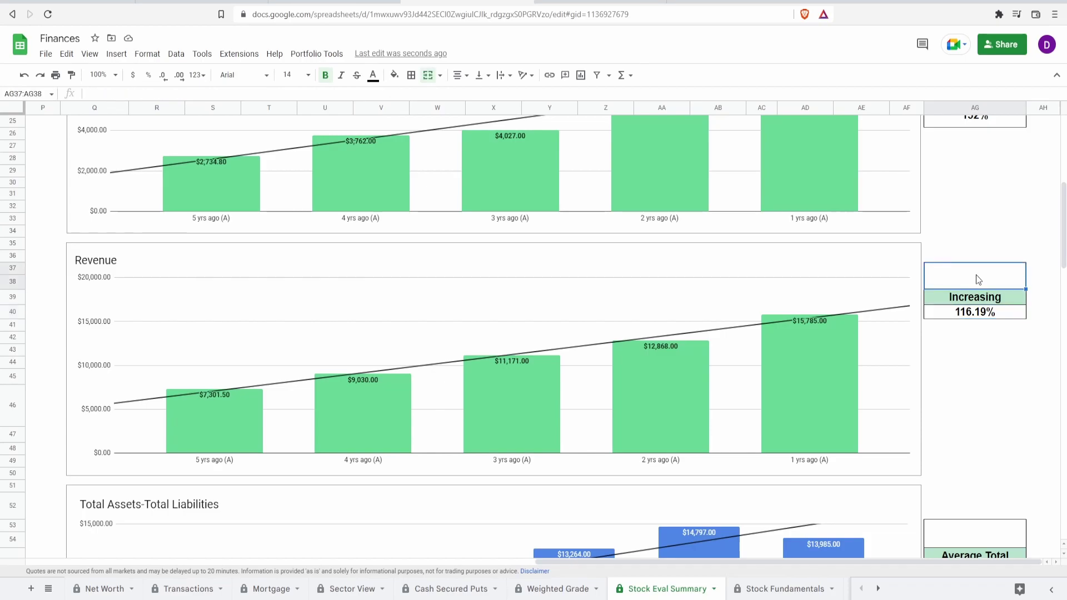
{"action": "type", "text": "100%"}
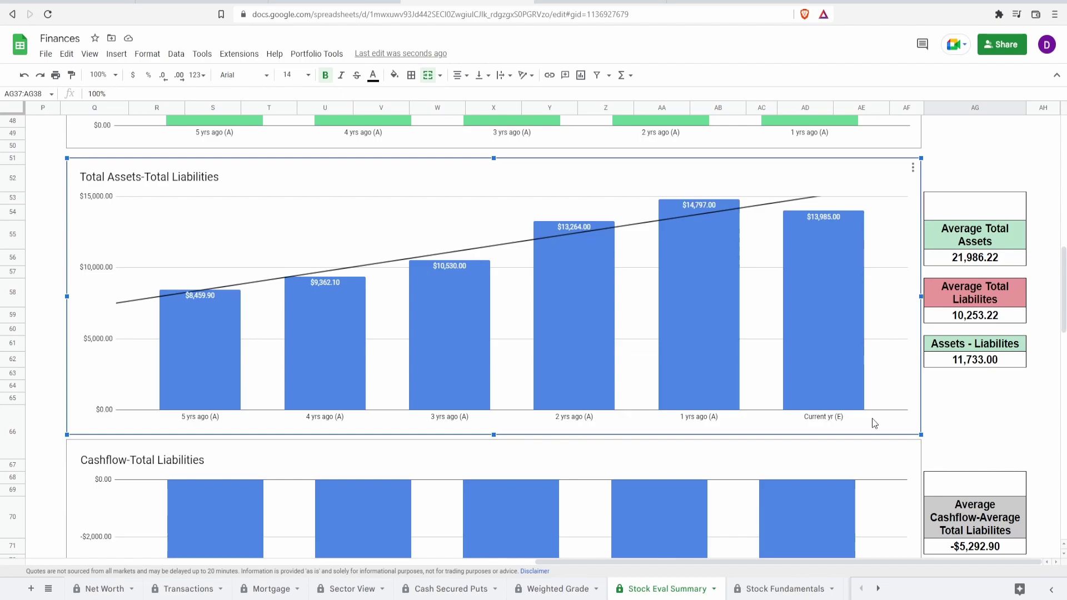
Examine the Total Assets-Total Liabilities chart's yearly bars and compare the average total assets, average total liabilities and their difference beside it.
{"action": "mouse_move", "coordinate": [833, 378]}
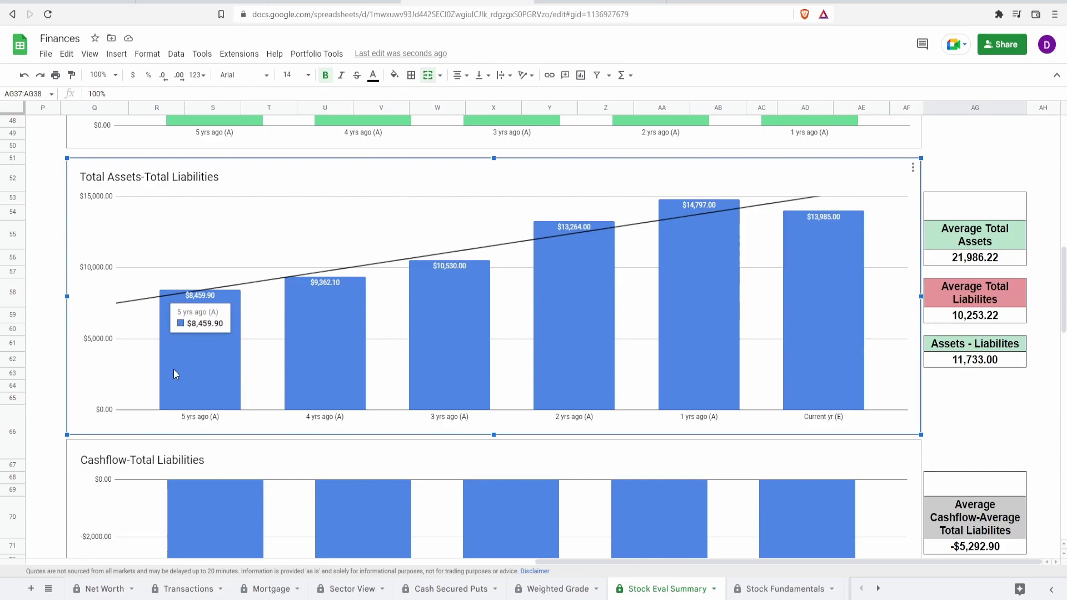
{"action": "mouse_move", "coordinate": [732, 292]}
{"action": "mouse_move", "coordinate": [820, 306]}
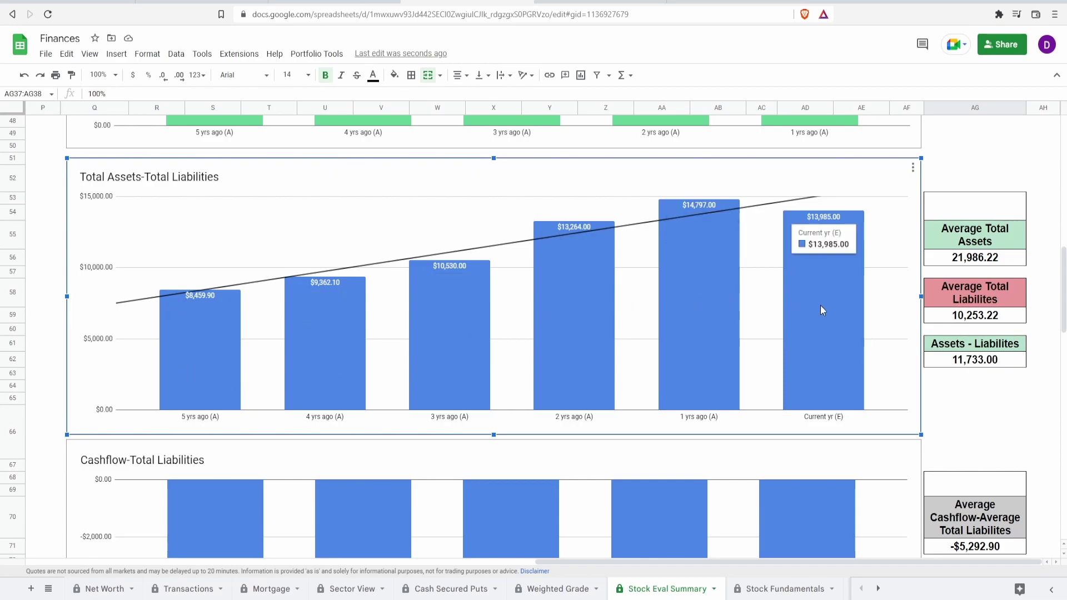
{"action": "mouse_move", "coordinate": [690, 321]}
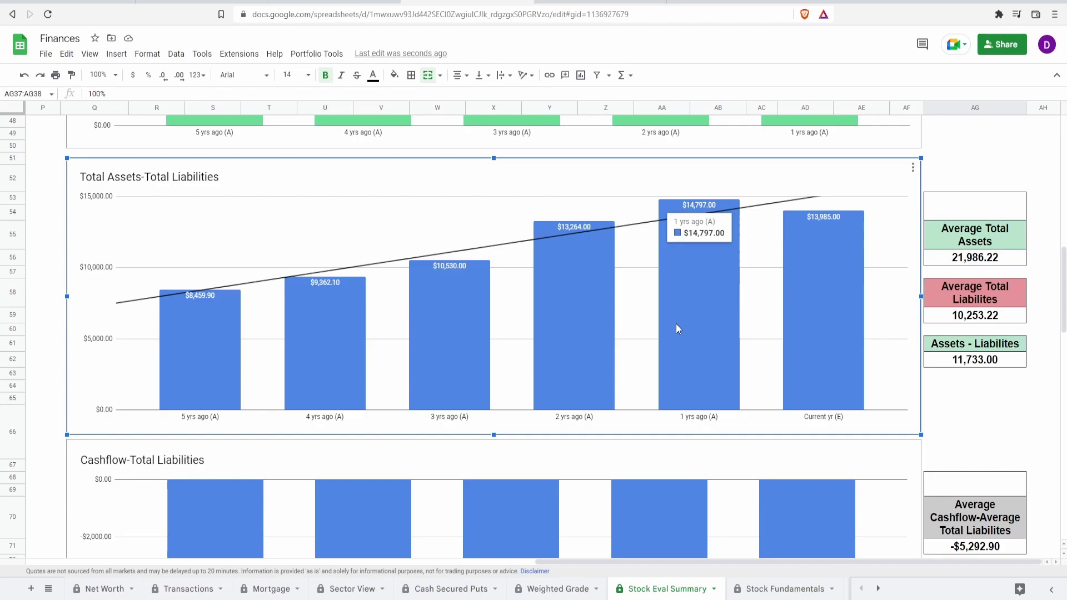
{"action": "mouse_move", "coordinate": [815, 327]}
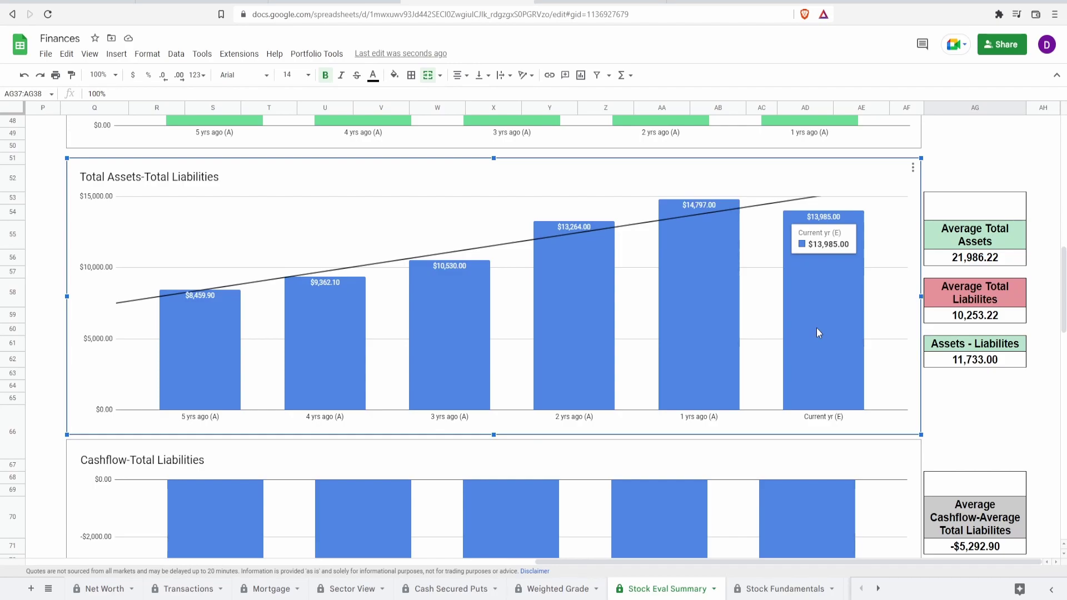
{"action": "mouse_move", "coordinate": [231, 347]}
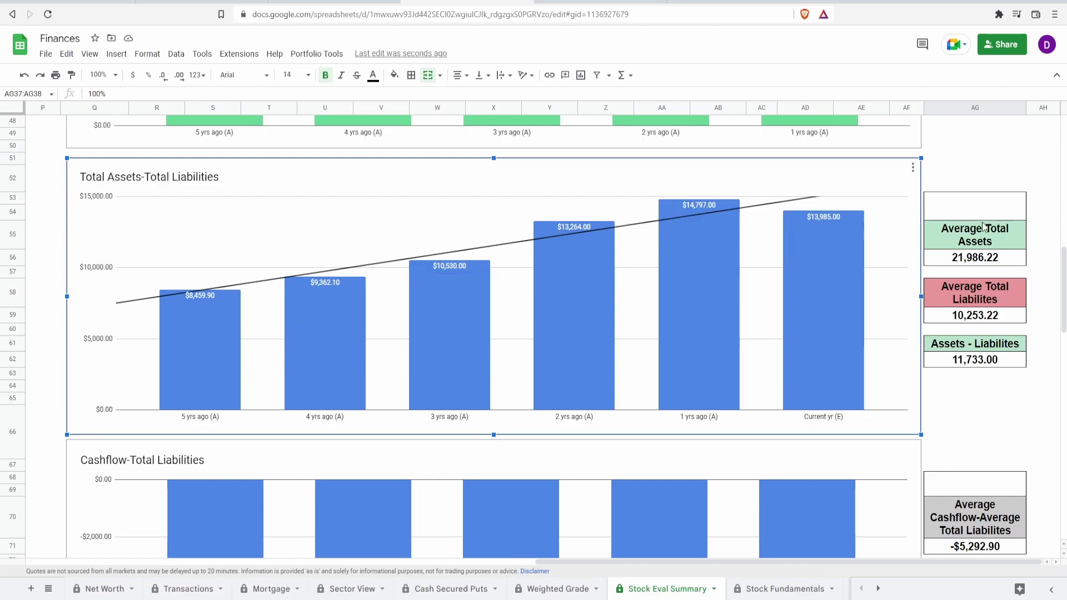
{"action": "left_click", "coordinate": [945, 260]}
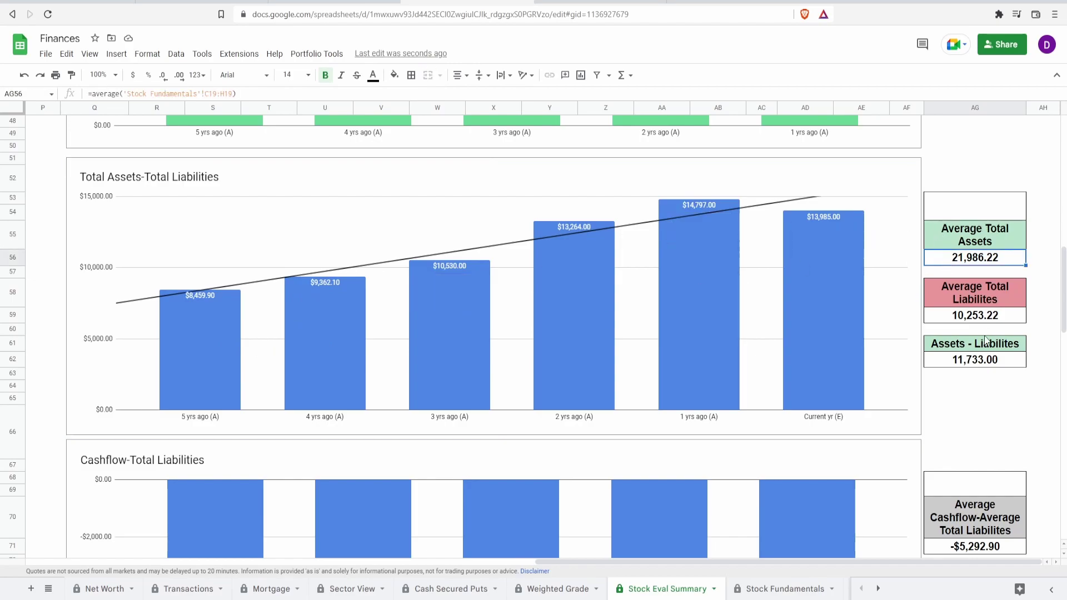
{"action": "left_click", "coordinate": [990, 316]}
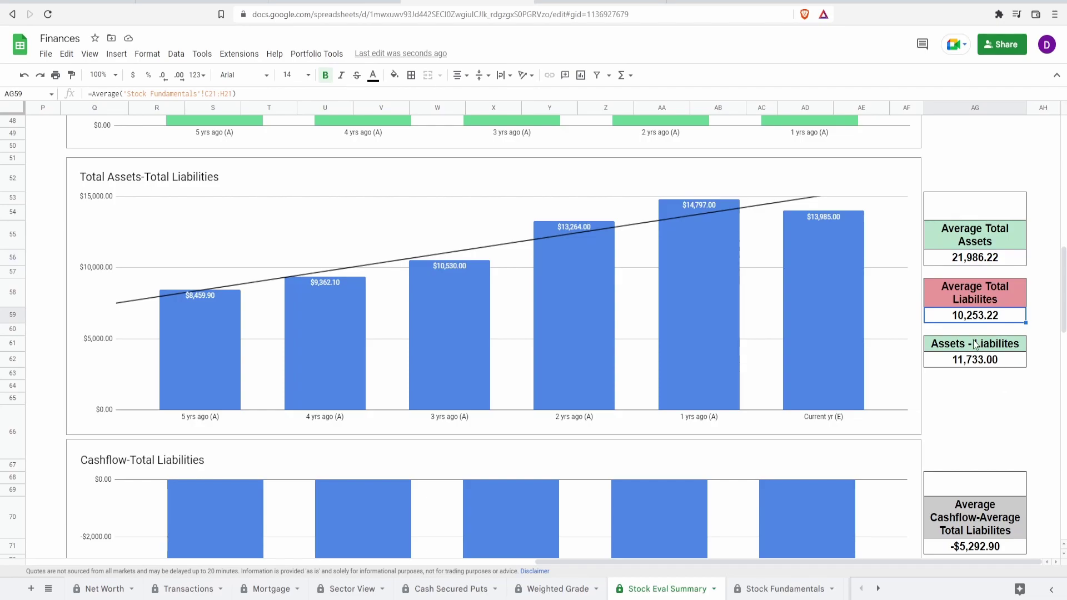
{"action": "left_click", "coordinate": [996, 260]}
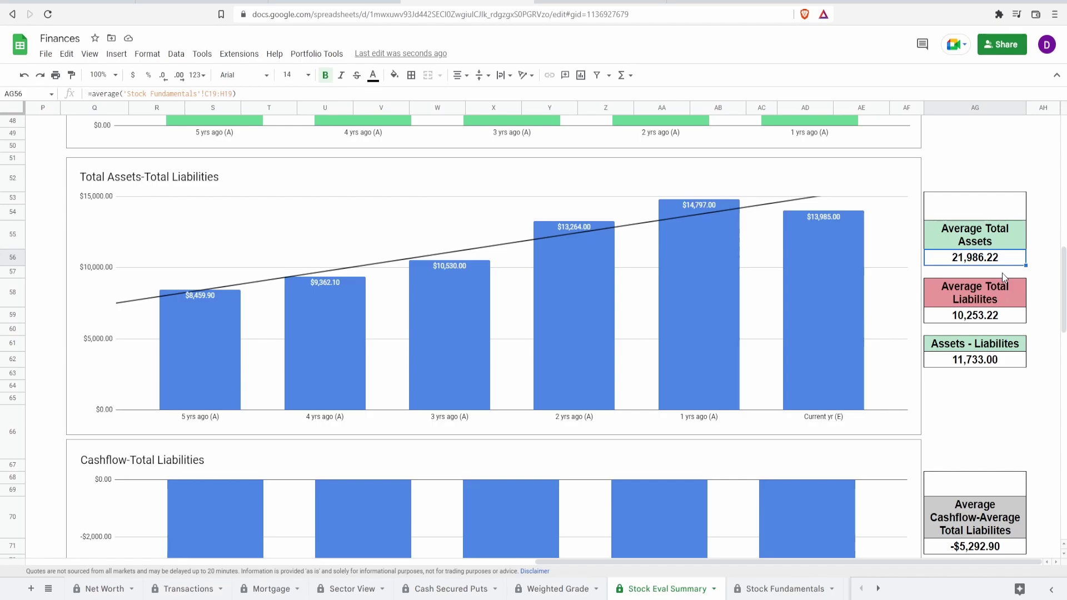
{"action": "left_click", "coordinate": [993, 320]}
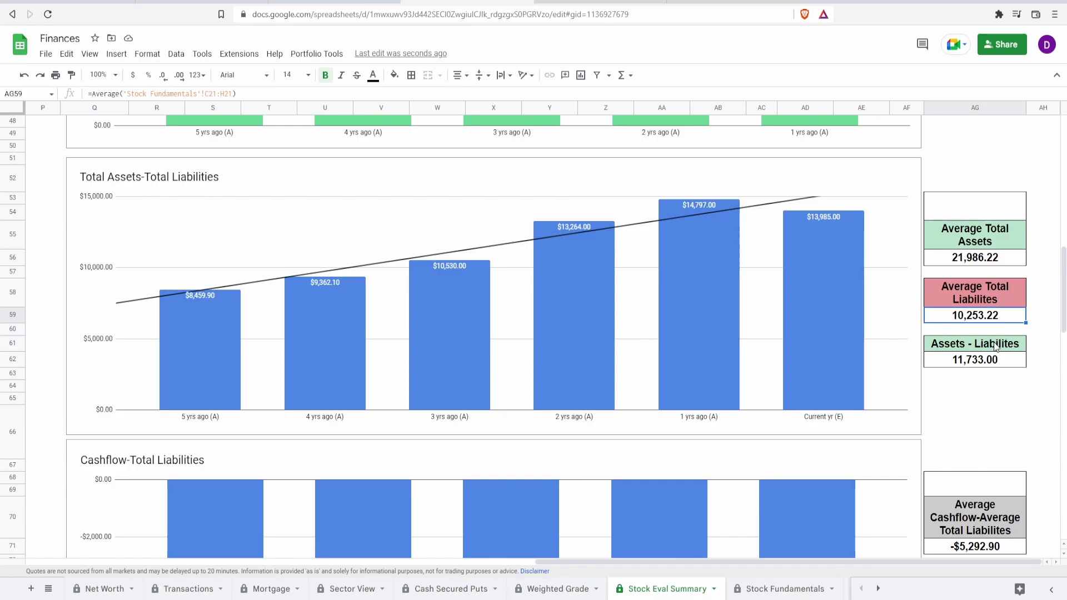
{"action": "left_click", "coordinate": [994, 365]}
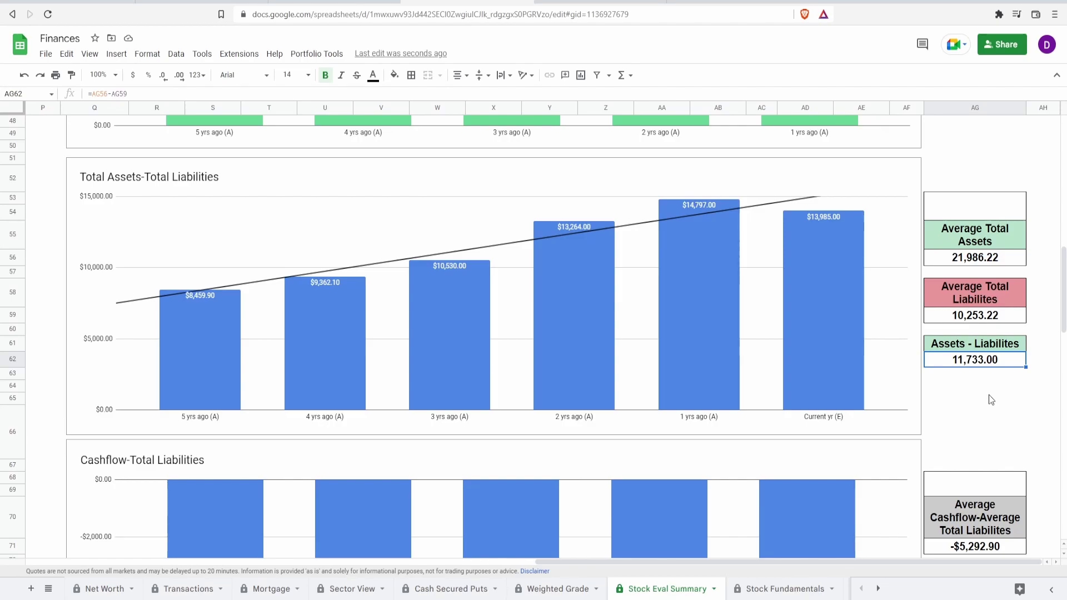
Enter 97% as the Total Assets-Total Liabilities score in merged cell AG53:AG54.
{"action": "left_click", "coordinate": [982, 211]}
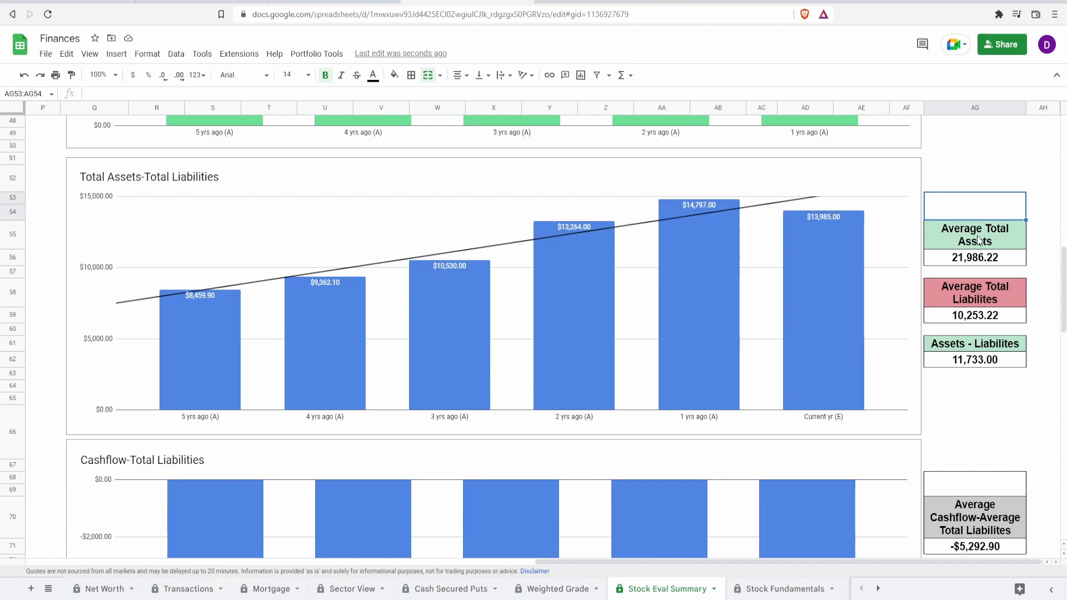
{"action": "type", "text": "97%"}
{"action": "key", "text": "Return"}
{"action": "left_click", "coordinate": [788, 319]}
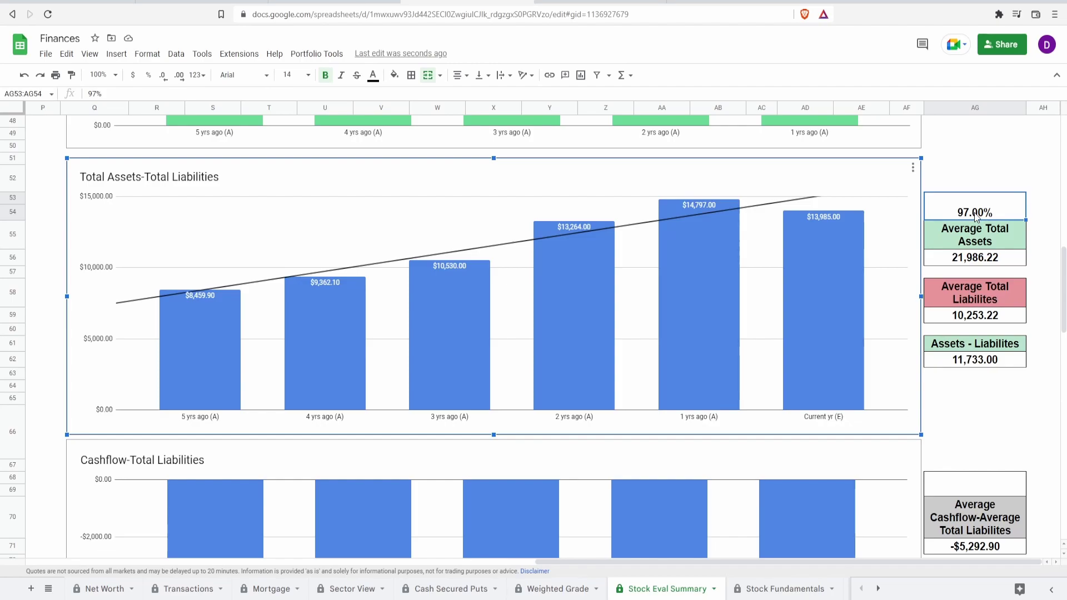
Examine each yearly bar of the Cashflow-Total Liabilities chart and the average value in cell AG71.
{"action": "left_click", "coordinate": [845, 441]}
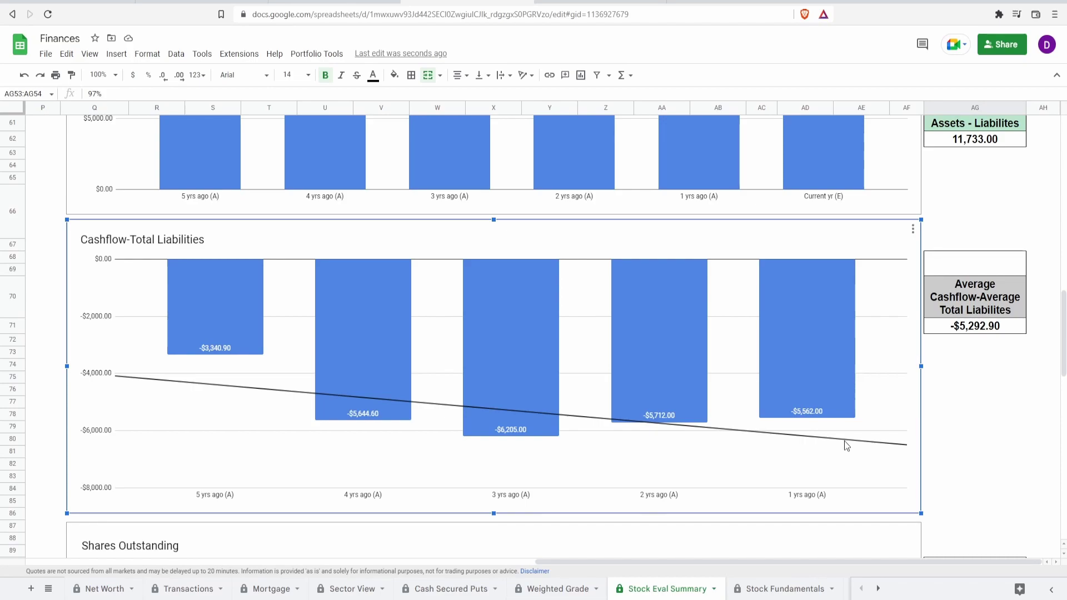
{"action": "mouse_move", "coordinate": [830, 398]}
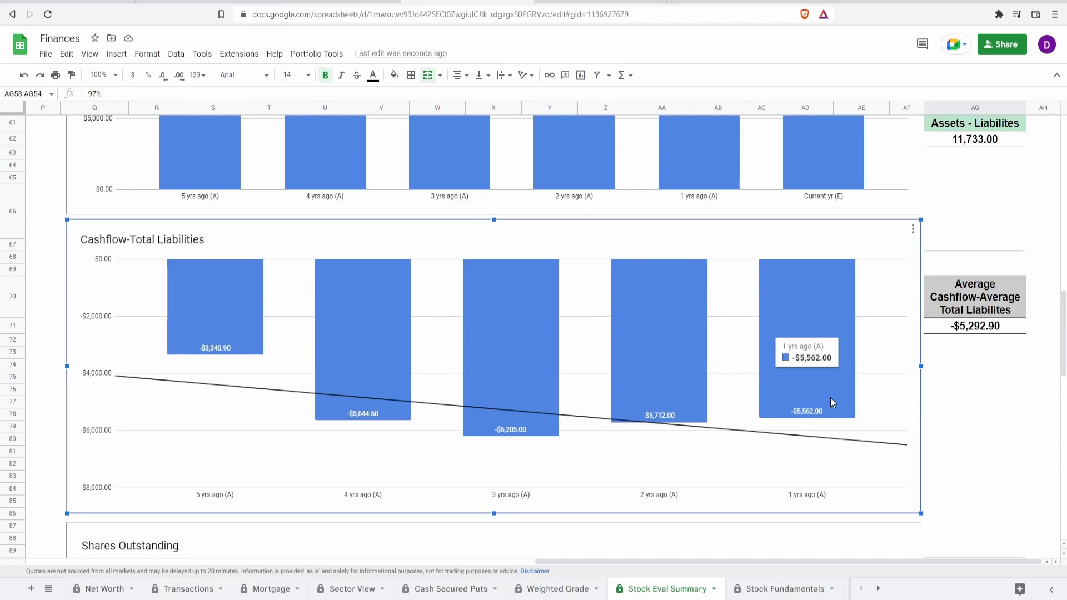
{"action": "mouse_move", "coordinate": [241, 338]}
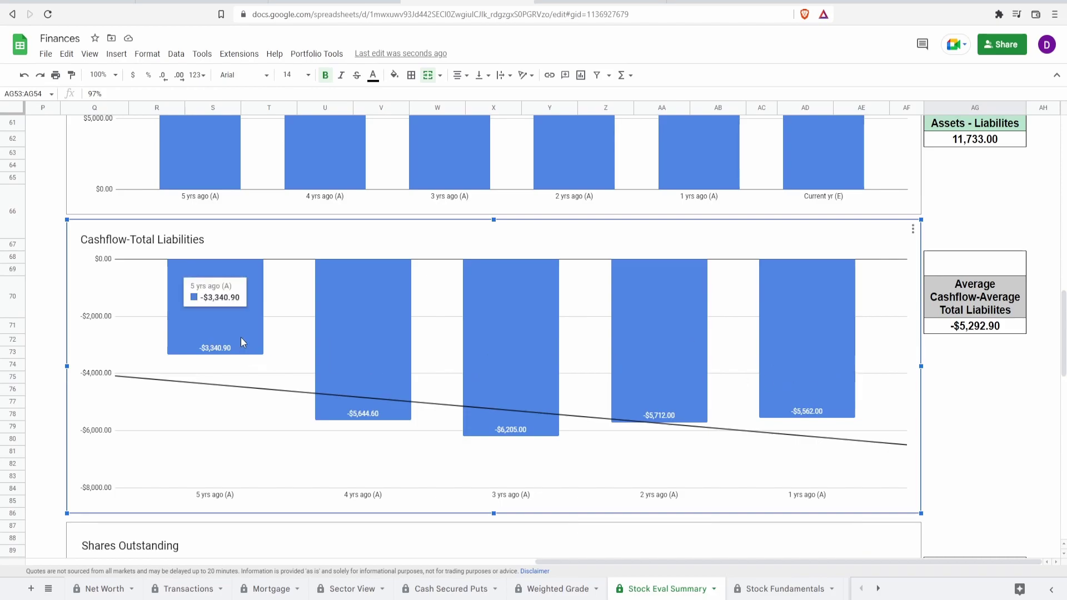
{"action": "mouse_move", "coordinate": [331, 382]}
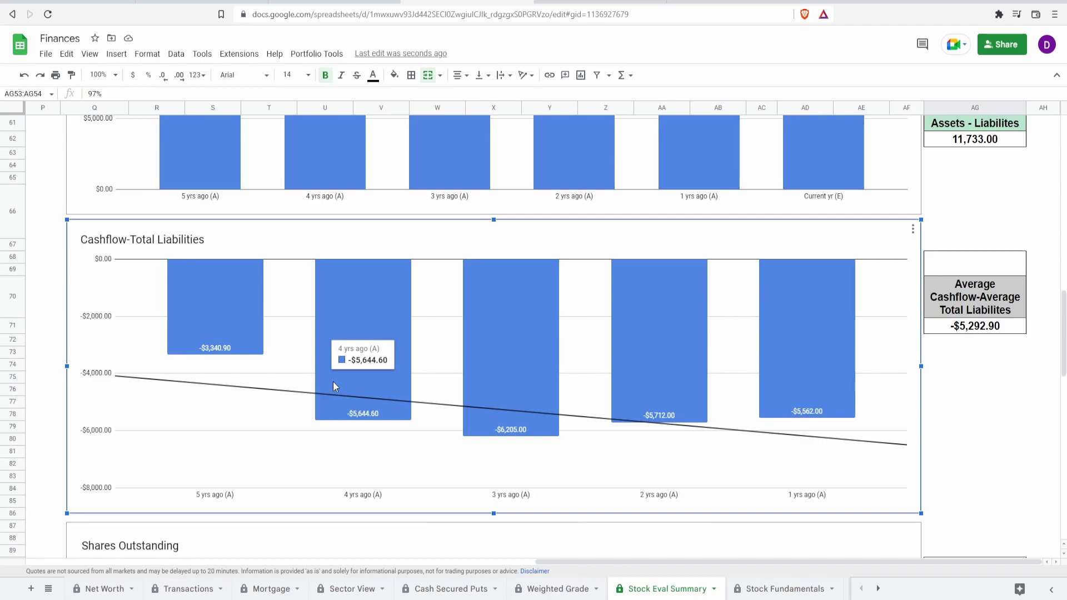
{"action": "mouse_move", "coordinate": [469, 407]}
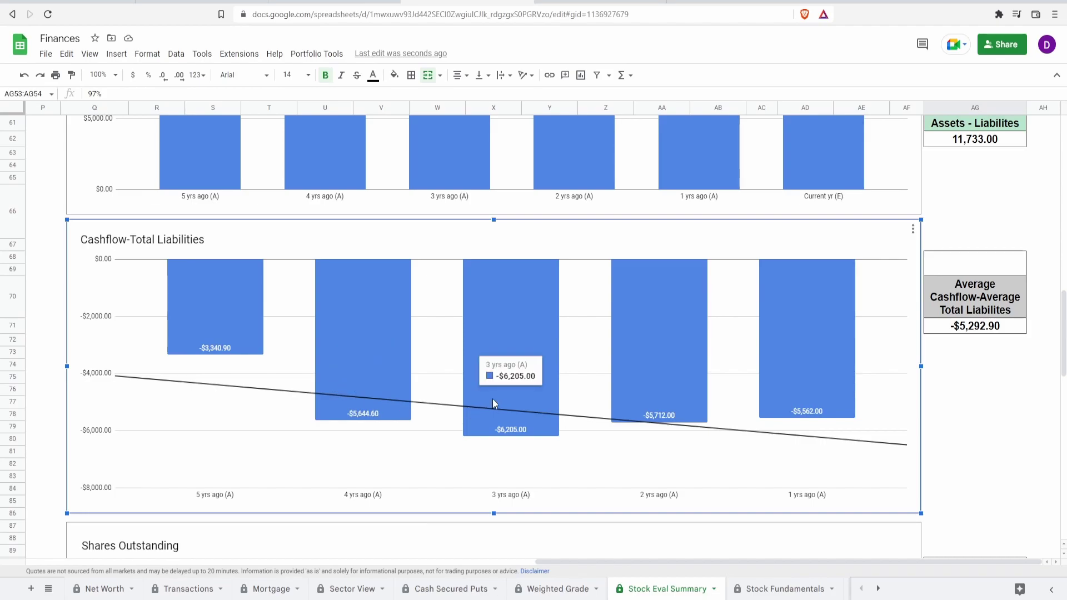
{"action": "mouse_move", "coordinate": [647, 377]}
{"action": "mouse_move", "coordinate": [809, 382]}
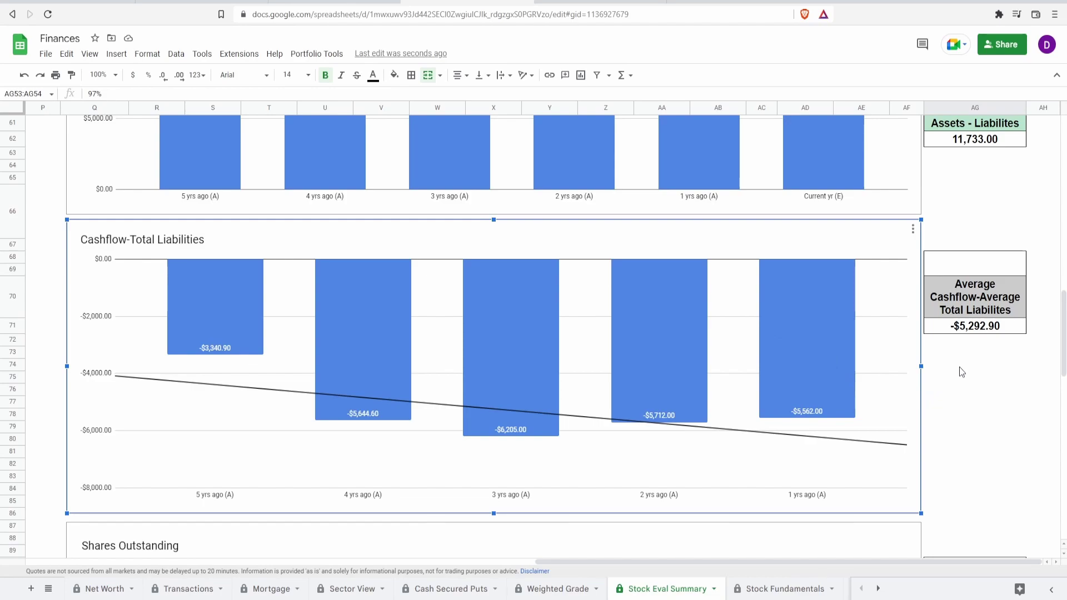
{"action": "left_click", "coordinate": [970, 331]}
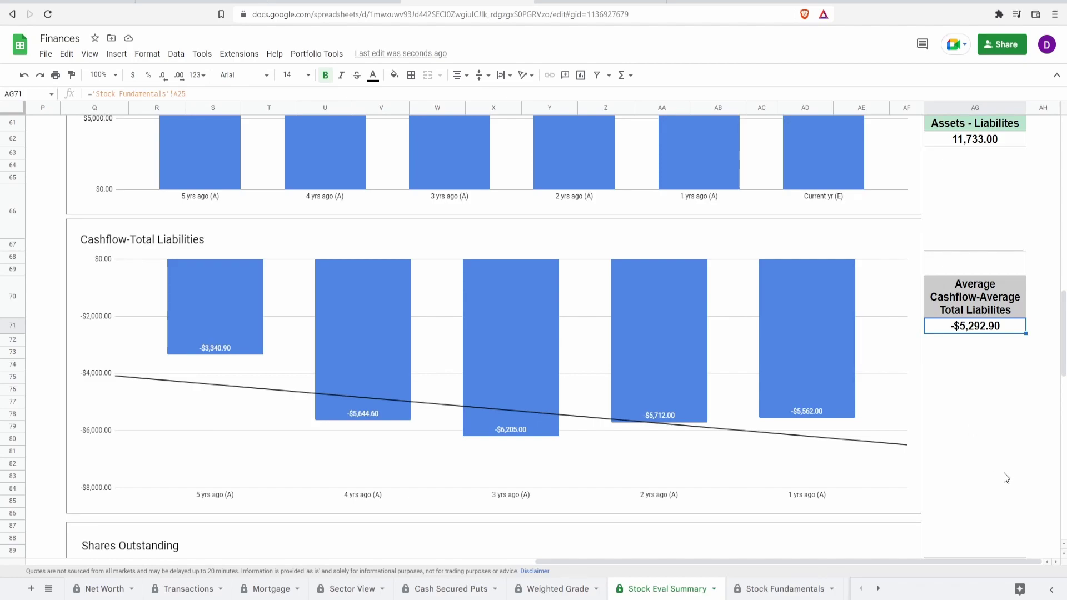
Enter 75% as the Cashflow-Total Liabilities score in merged cell AG68:AG69.
{"action": "left_click", "coordinate": [994, 265]}
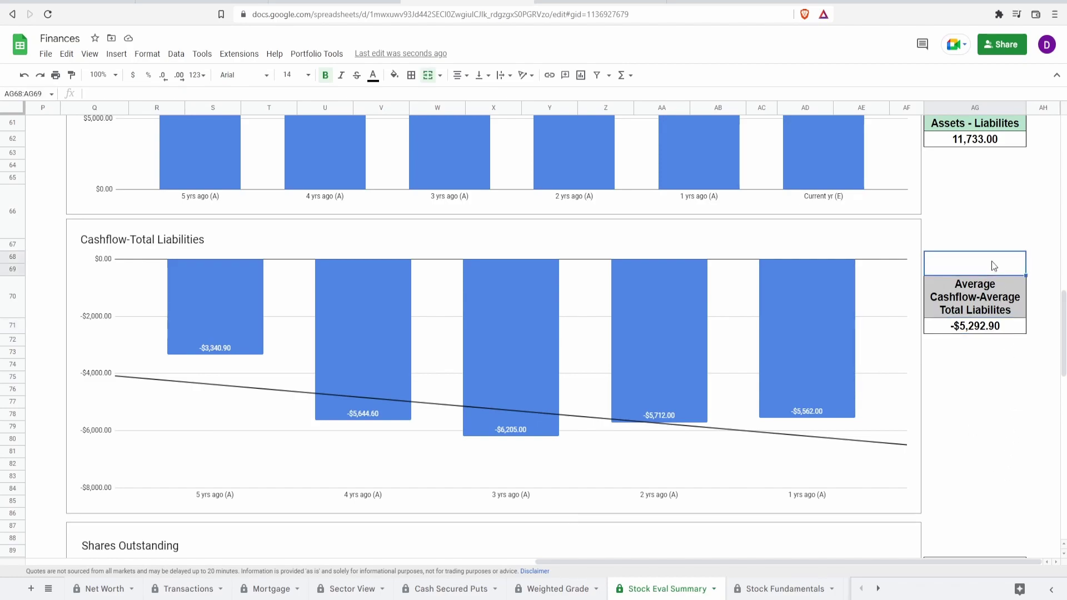
{"action": "type", "text": "70%"}
{"action": "key", "text": "Return"}
{"action": "type", "text": "75%"}
{"action": "key", "text": "Return"}
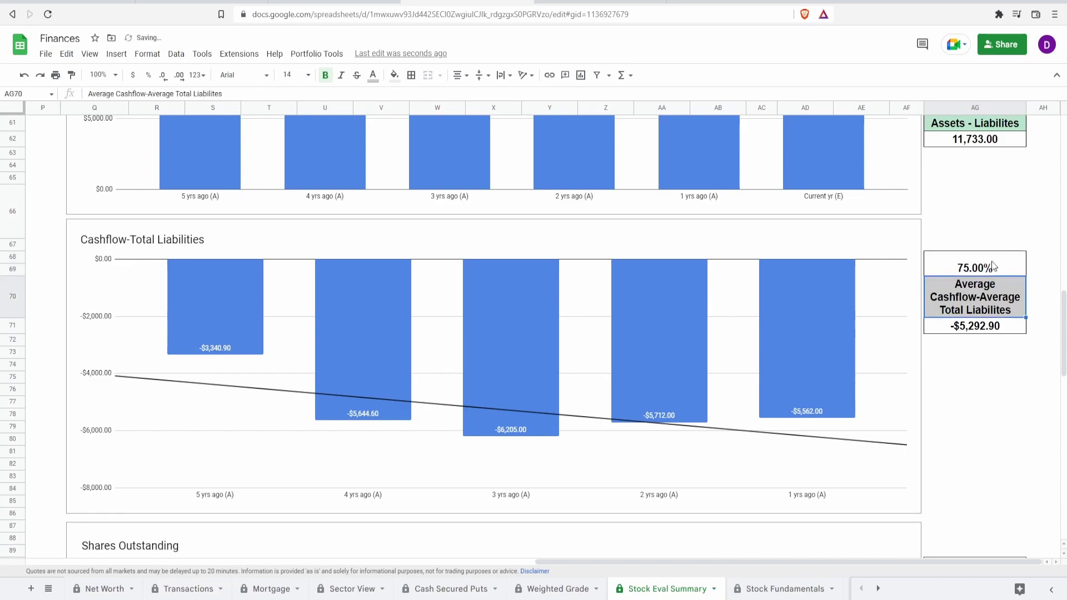
Compare the Cashflow-Total Liabilities bars for three years ago and one year ago.
{"action": "left_click", "coordinate": [527, 371]}
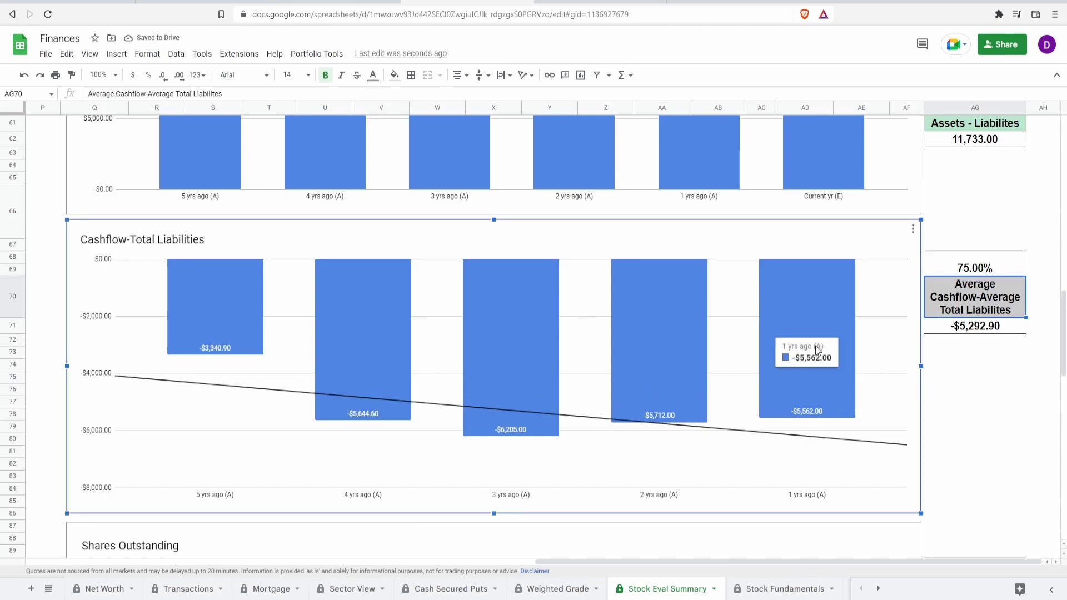
{"action": "mouse_move", "coordinate": [777, 362]}
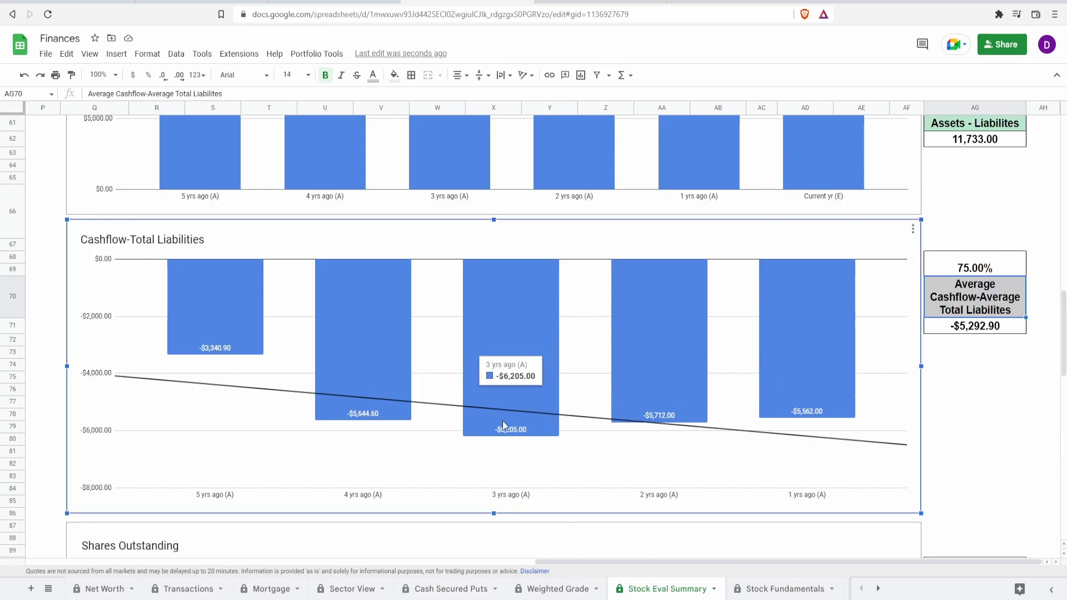
{"action": "mouse_move", "coordinate": [832, 375]}
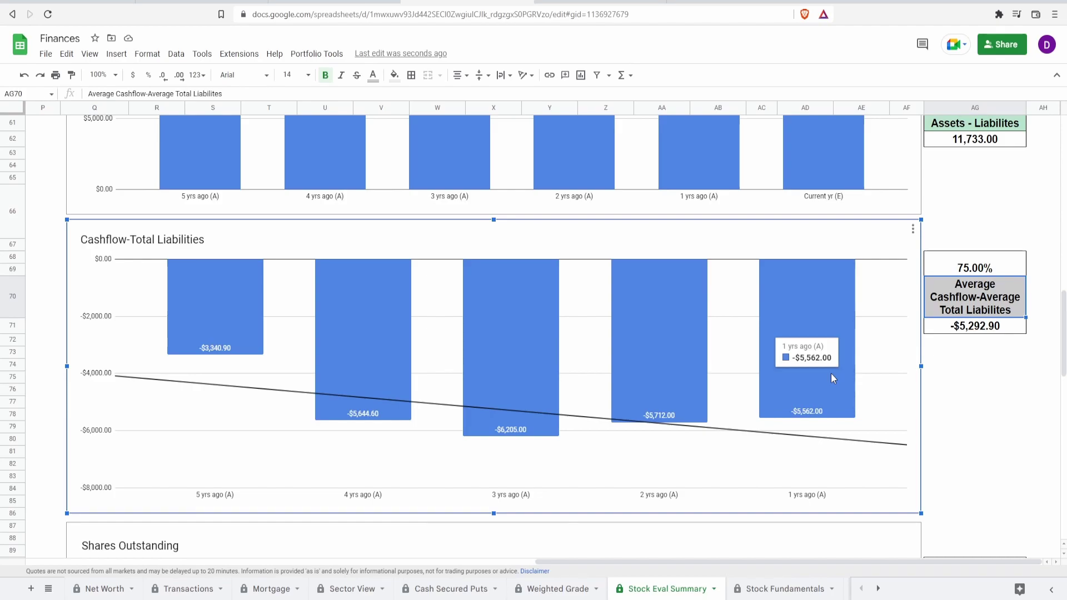
Examine the Shares Outstanding chart's yearly bars along with the 5-year and previous-to-current change rates beside it.
{"action": "scroll", "coordinate": [752, 449], "scroll_direction": "down", "scroll_amount": 6}
{"action": "left_click", "coordinate": [752, 449]}
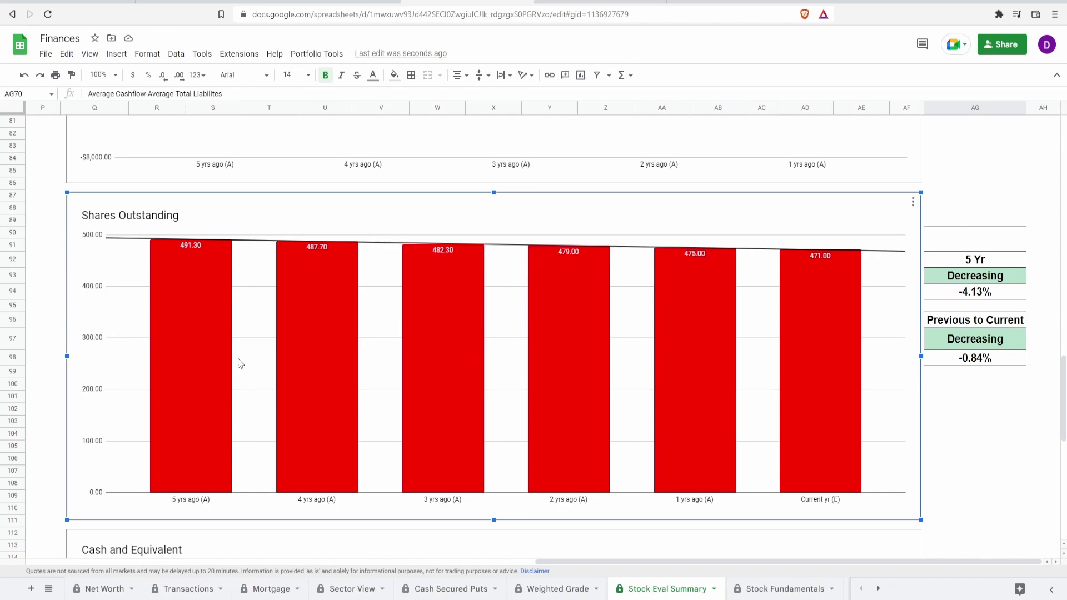
{"action": "mouse_move", "coordinate": [200, 373]}
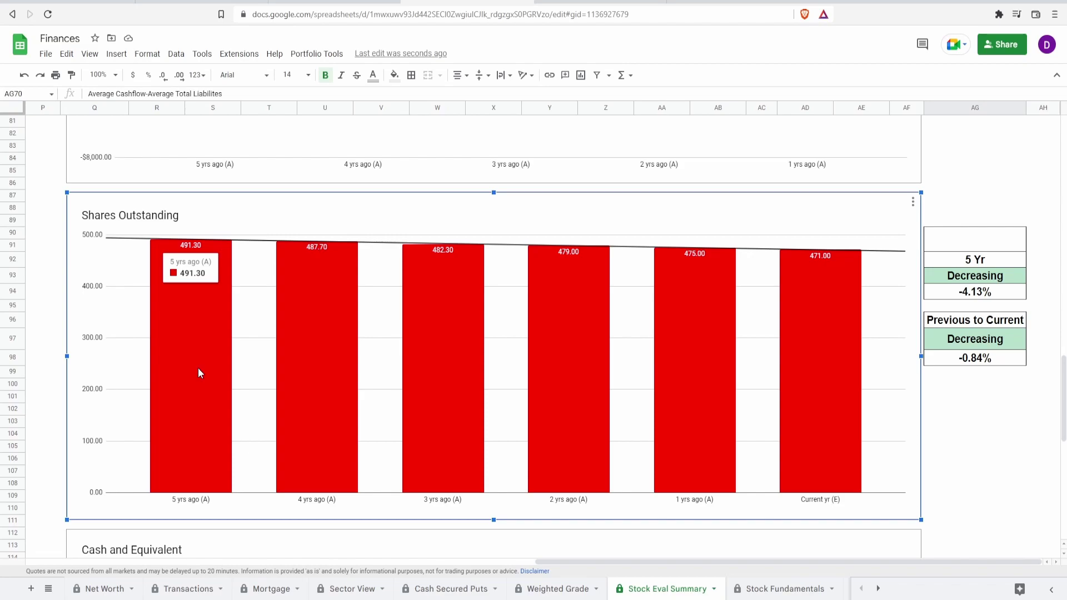
{"action": "mouse_move", "coordinate": [800, 328]}
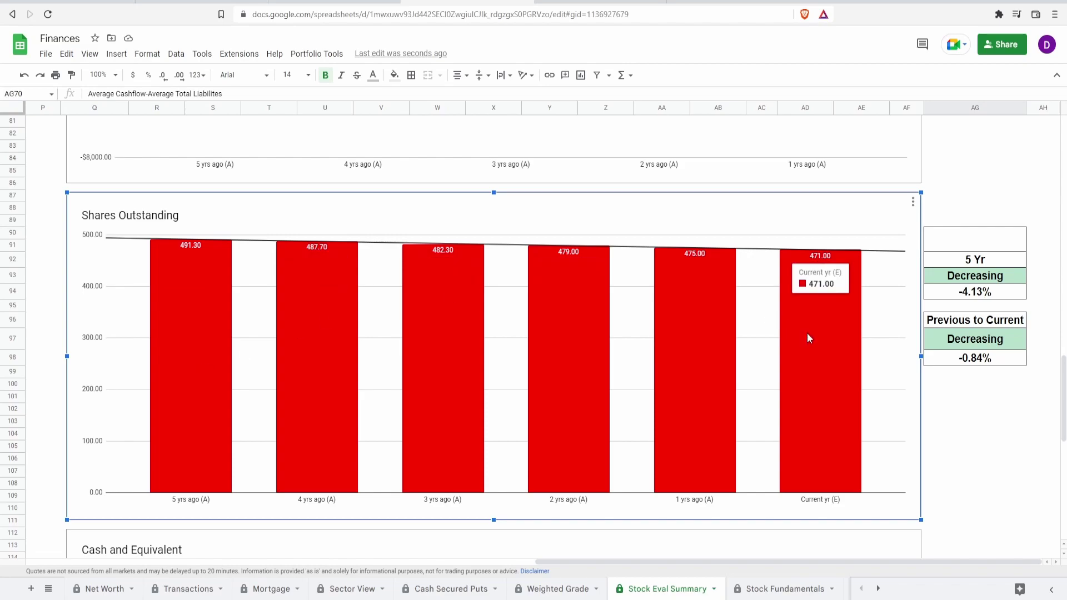
{"action": "left_click", "coordinate": [947, 292]}
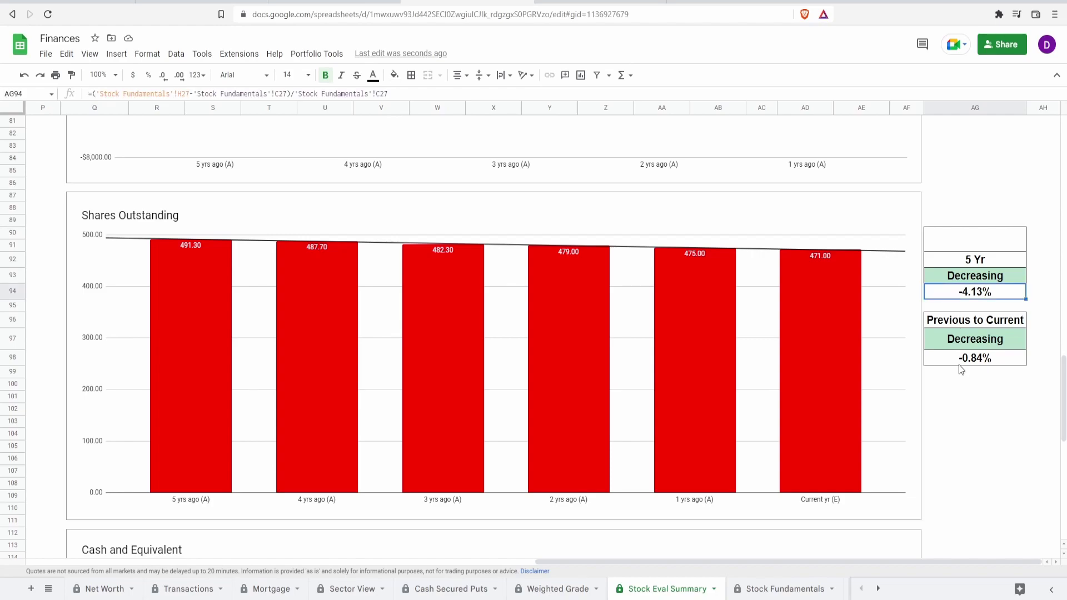
{"action": "left_click", "coordinate": [951, 359]}
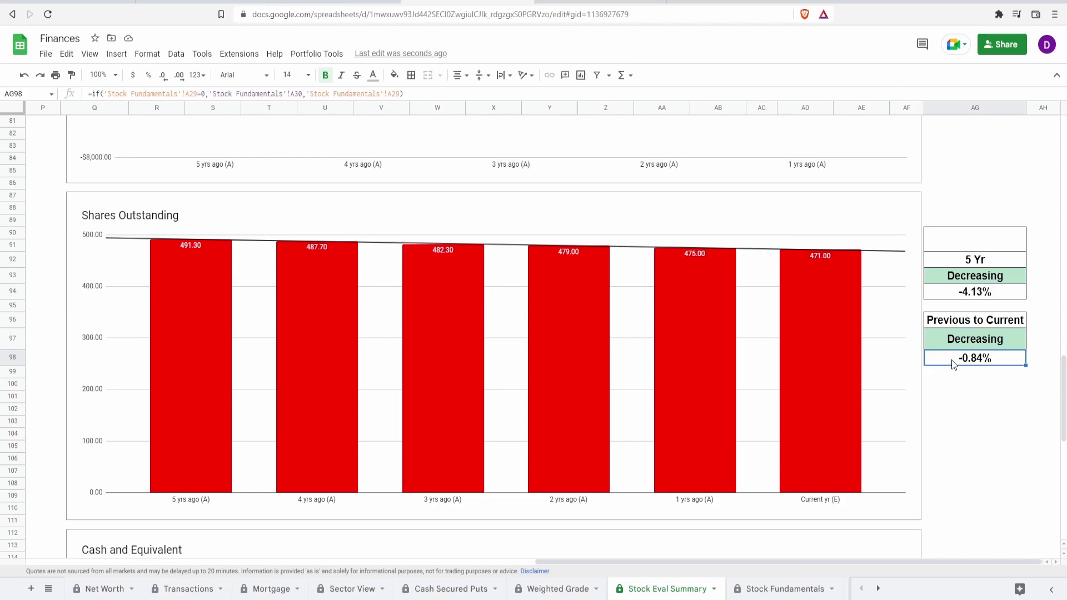
{"action": "left_click", "coordinate": [679, 393]}
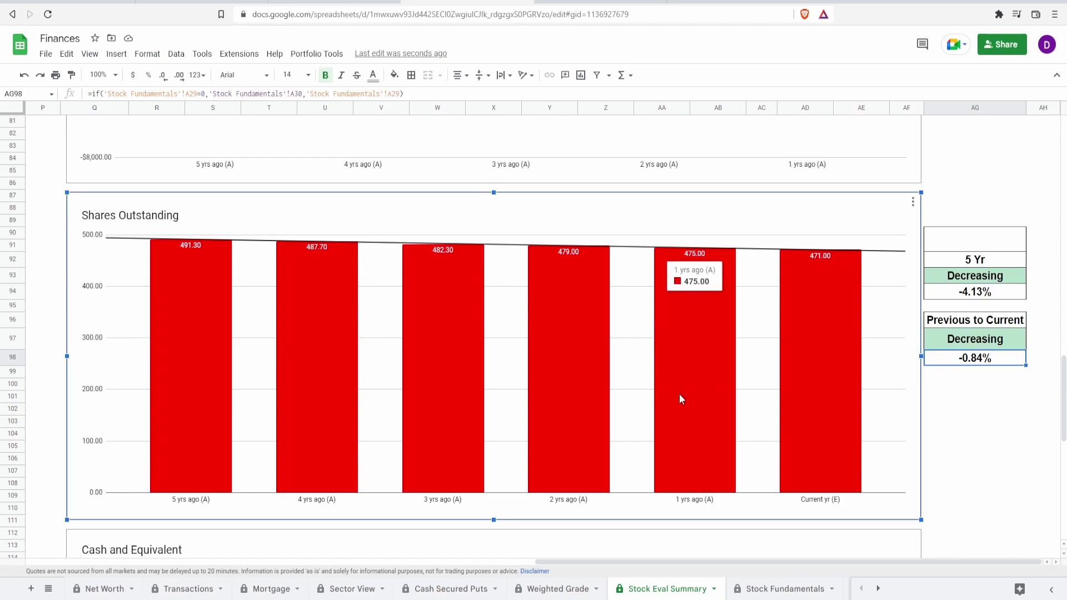
{"action": "mouse_move", "coordinate": [816, 420]}
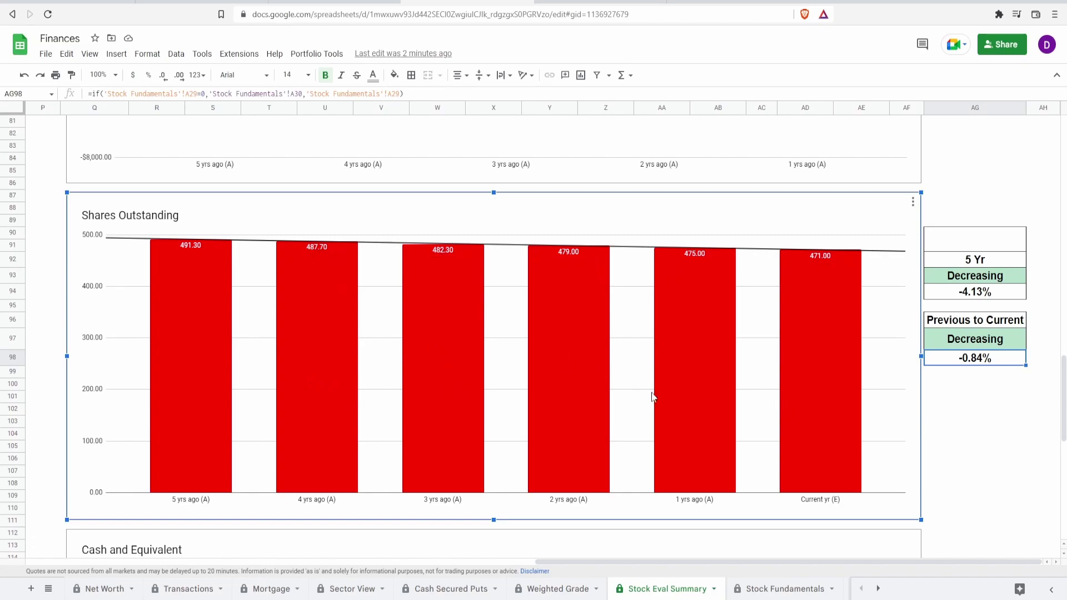
Enter 100% as the Shares Outstanding score in merged cell AG90:AG91.
{"action": "mouse_move", "coordinate": [688, 358]}
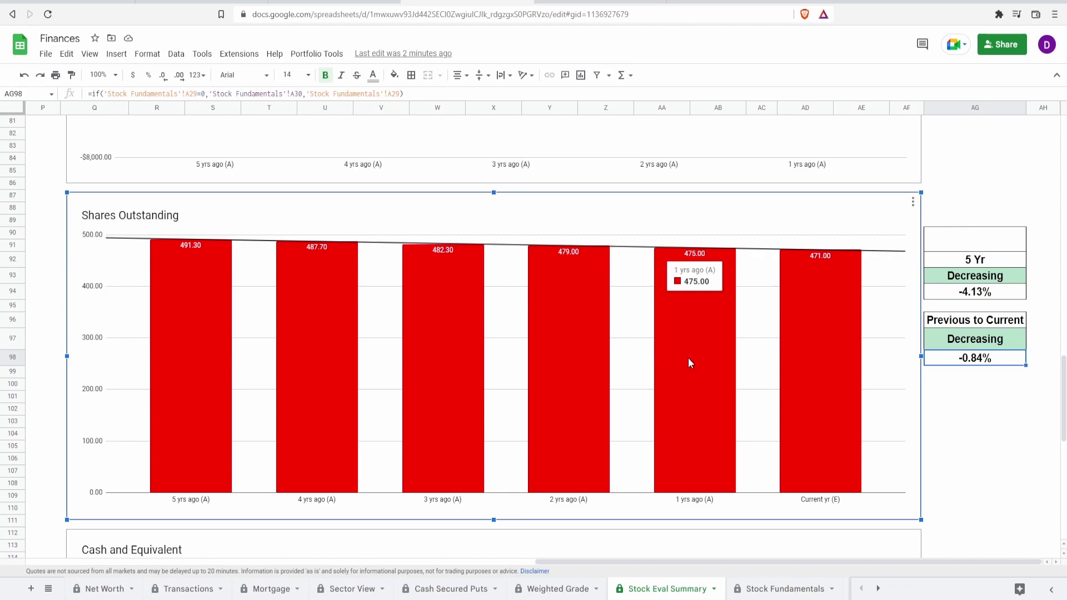
{"action": "left_click", "coordinate": [995, 247]}
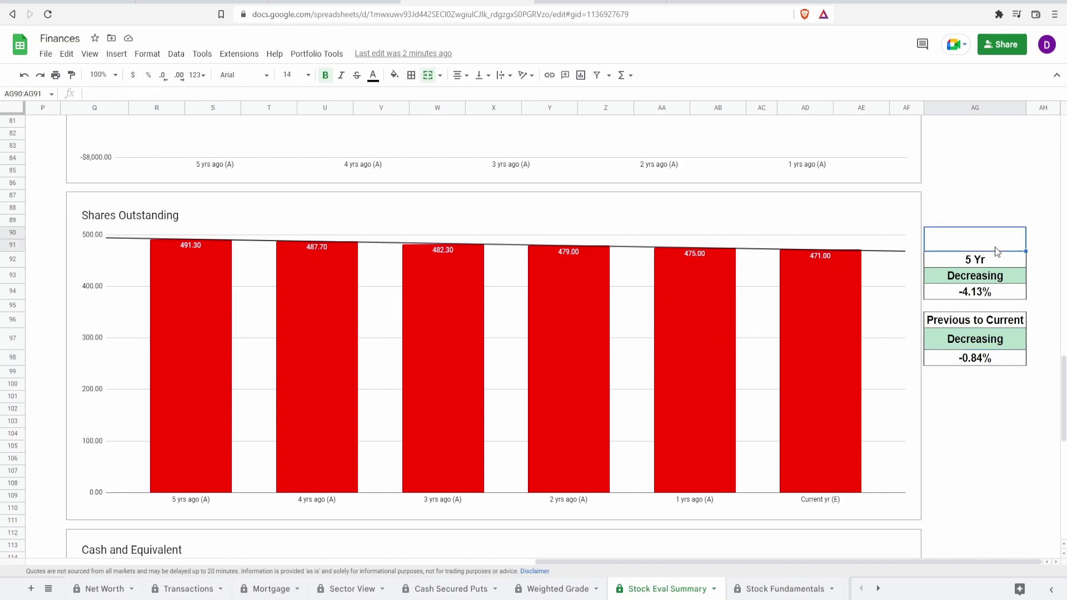
{"action": "left_click", "coordinate": [982, 293]}
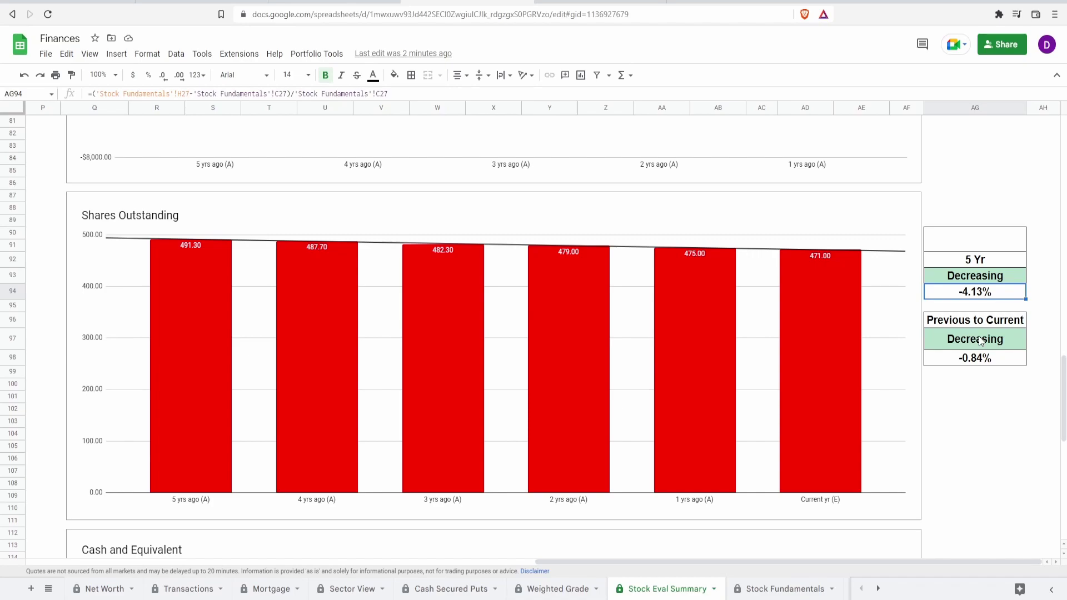
{"action": "left_click", "coordinate": [1001, 245]}
{"action": "type", "text": "100%"}
{"action": "key", "text": "Return"}
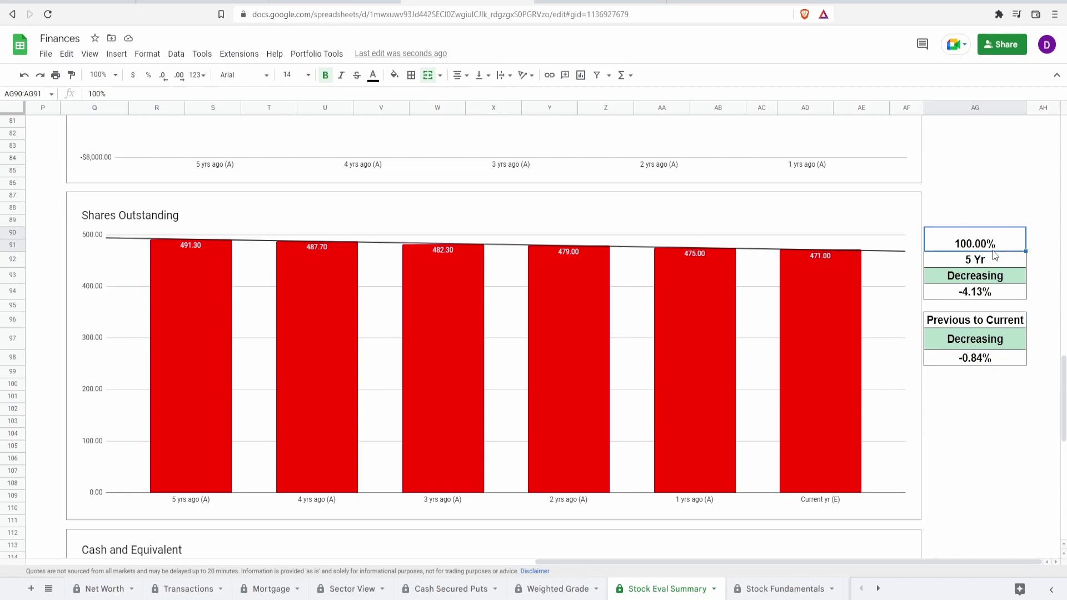
Examine the Cash and Equivalent chart against the average cash in AG121 and the latest Cashflow-Total Liabilities bar.
{"action": "scroll", "coordinate": [842, 392], "scroll_direction": "down", "scroll_amount": 6}
{"action": "left_click", "coordinate": [842, 392]}
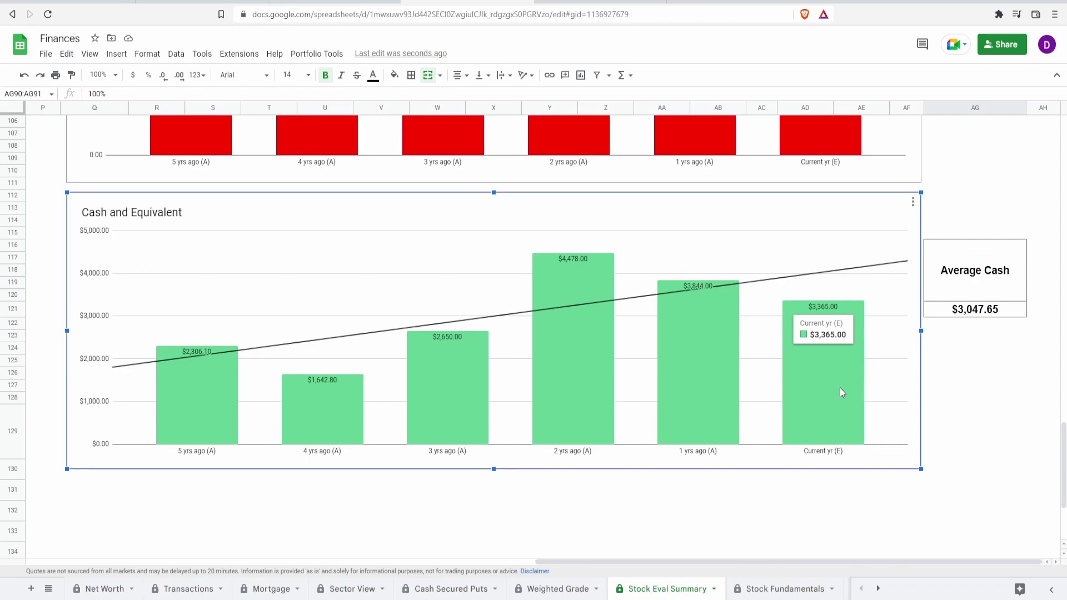
{"action": "left_click", "coordinate": [945, 309]}
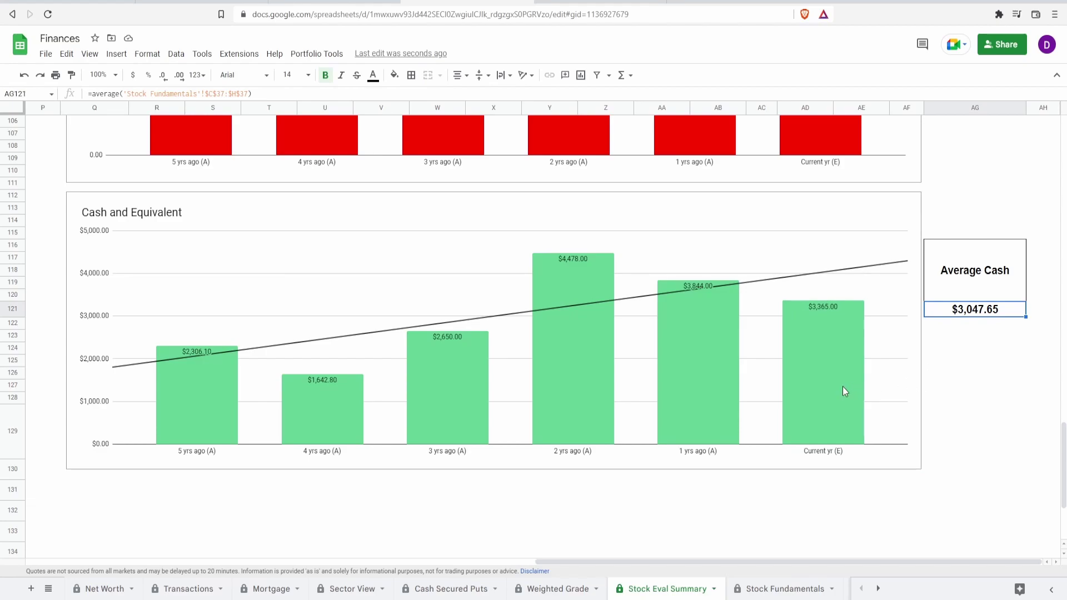
{"action": "left_click", "coordinate": [821, 390]}
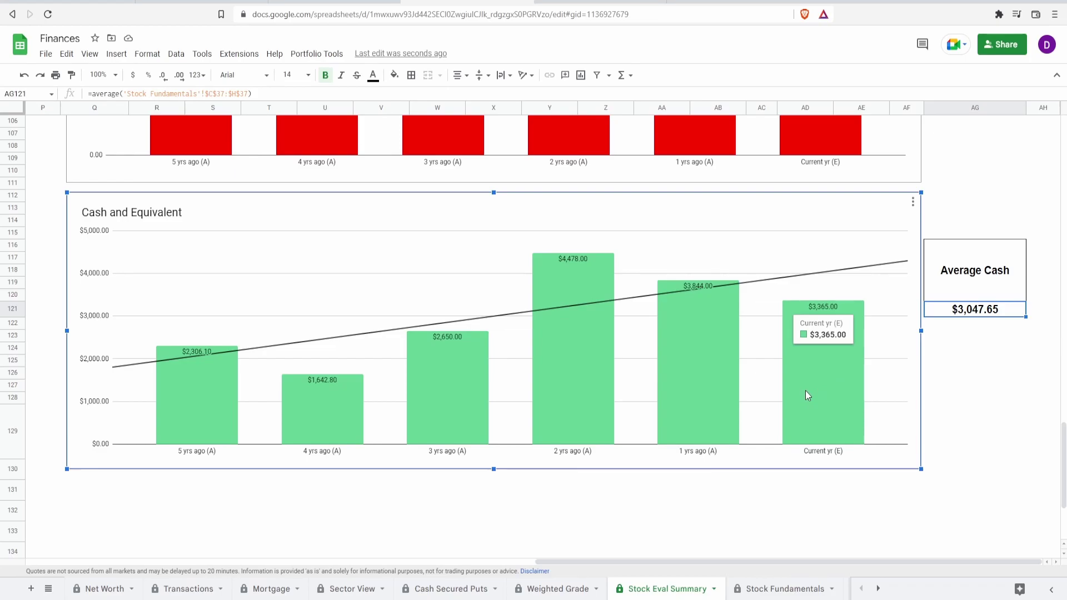
{"action": "scroll", "coordinate": [806, 392], "scroll_direction": "up", "scroll_amount": 10}
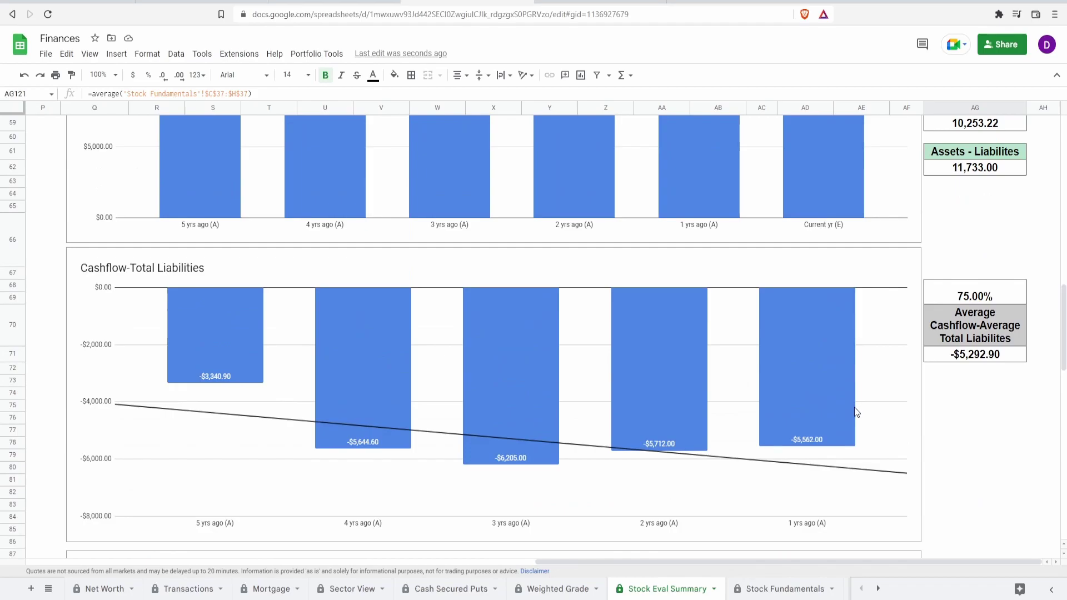
{"action": "left_click", "coordinate": [828, 418]}
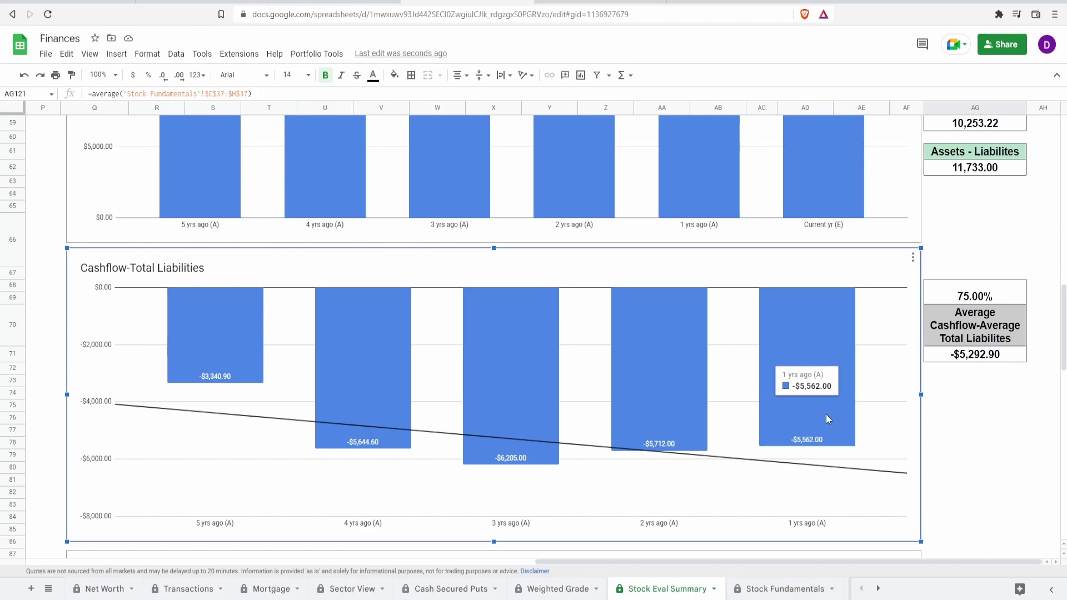
{"action": "scroll", "coordinate": [826, 414], "scroll_direction": "down", "scroll_amount": 10}
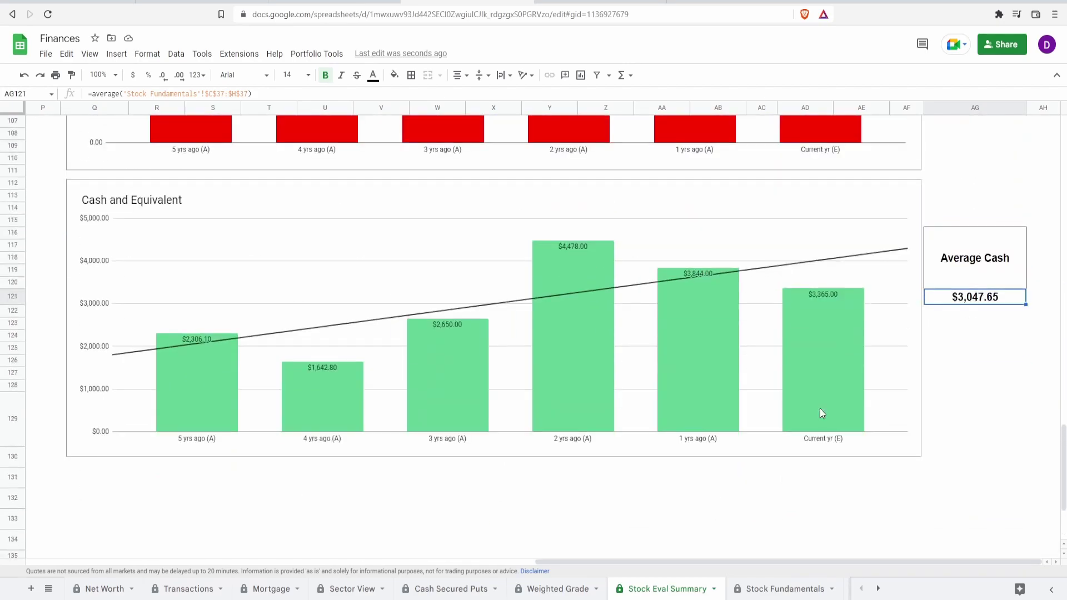
{"action": "scroll", "coordinate": [822, 413], "scroll_direction": "up", "scroll_amount": 1}
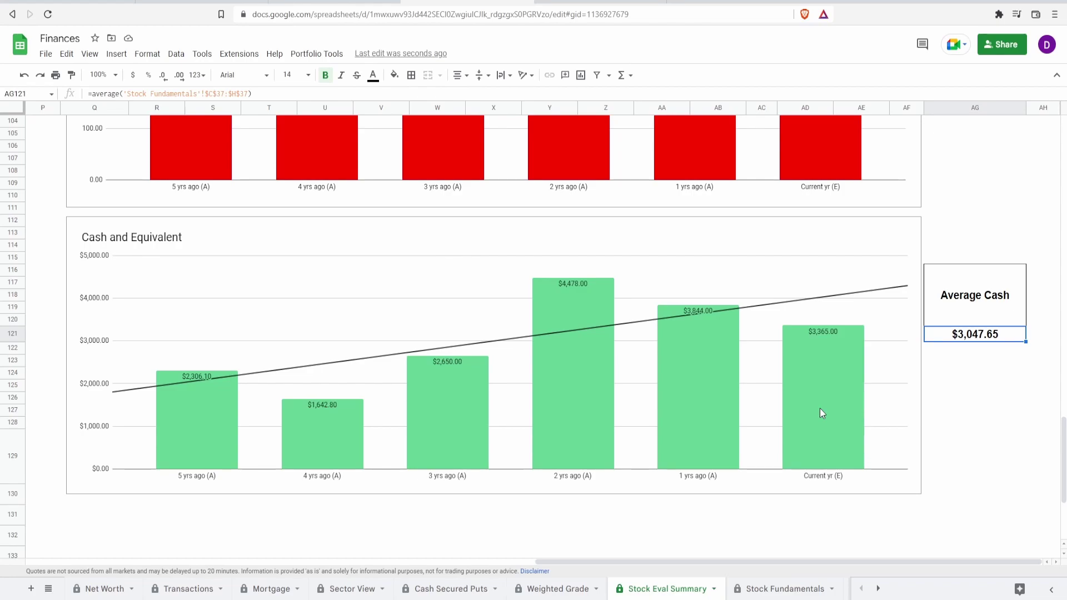
{"action": "left_click", "coordinate": [561, 416]}
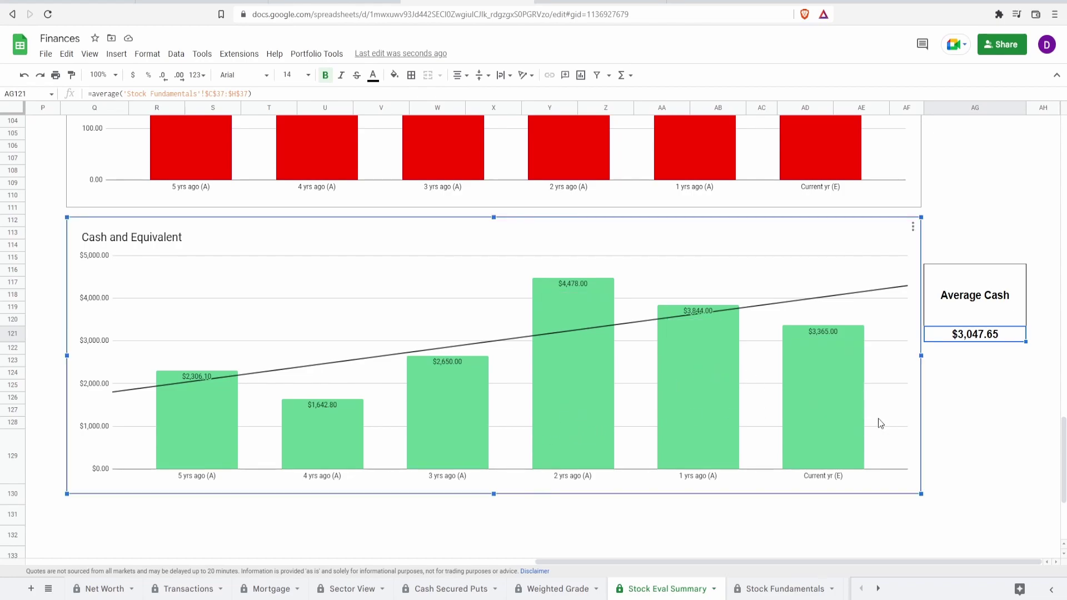
{"action": "mouse_move", "coordinate": [833, 416]}
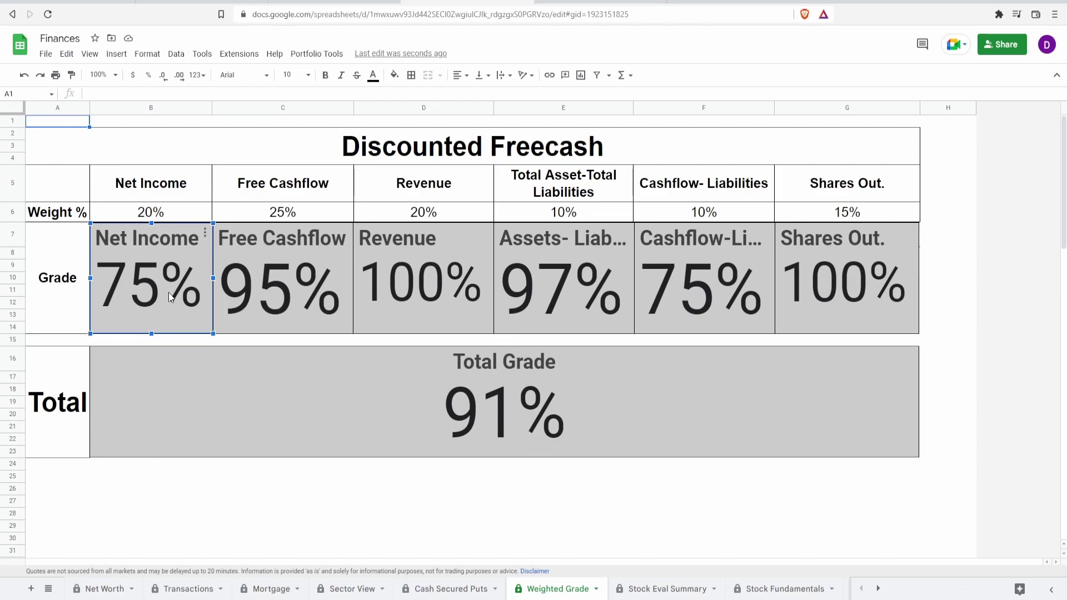
Review each category's grade and the Total Grade on the Weighted Grade sheet.
{"action": "left_click", "coordinate": [304, 292]}
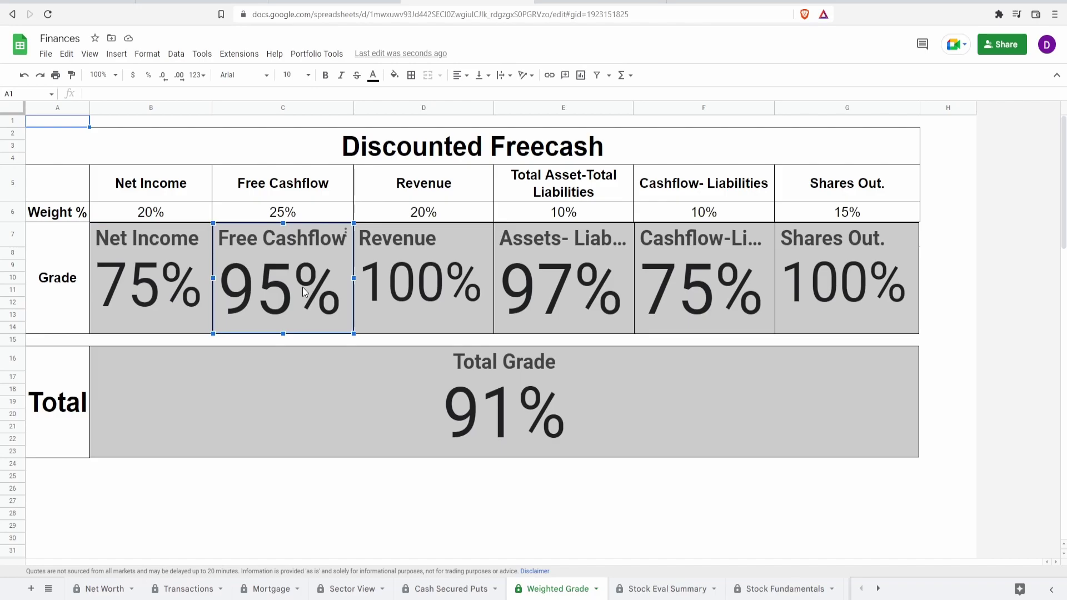
{"action": "left_click", "coordinate": [371, 291]}
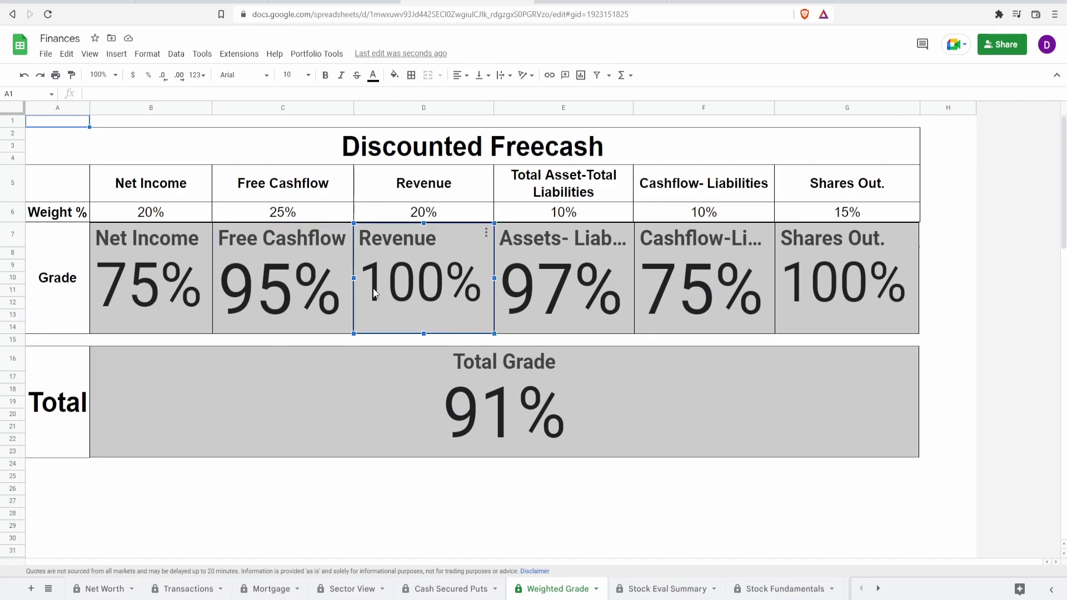
{"action": "left_click", "coordinate": [541, 271]}
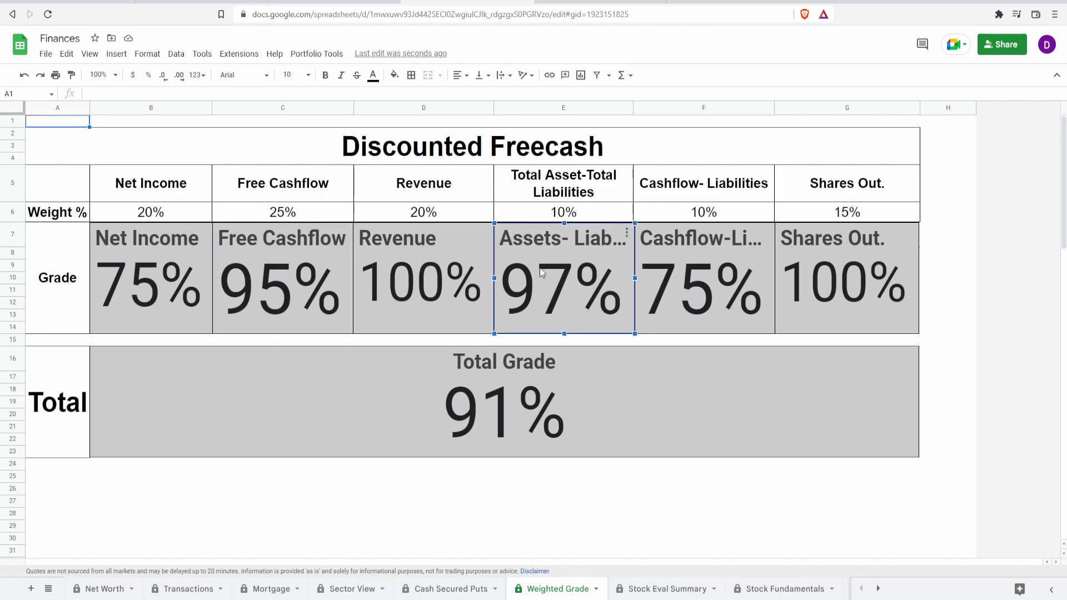
{"action": "left_click", "coordinate": [697, 268]}
{"action": "left_click", "coordinate": [822, 306]}
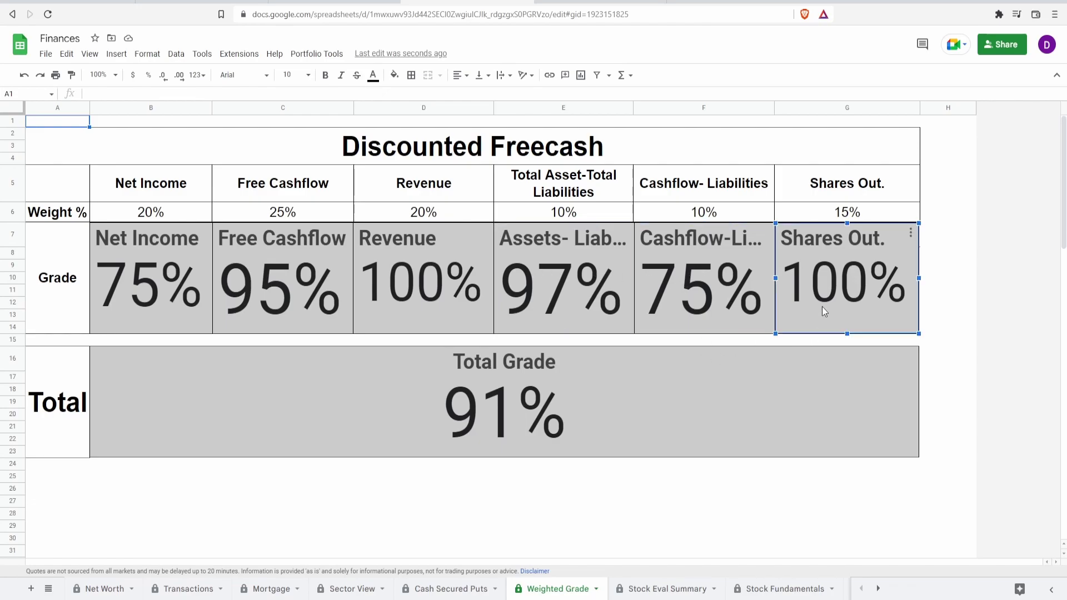
{"action": "left_click", "coordinate": [670, 411]}
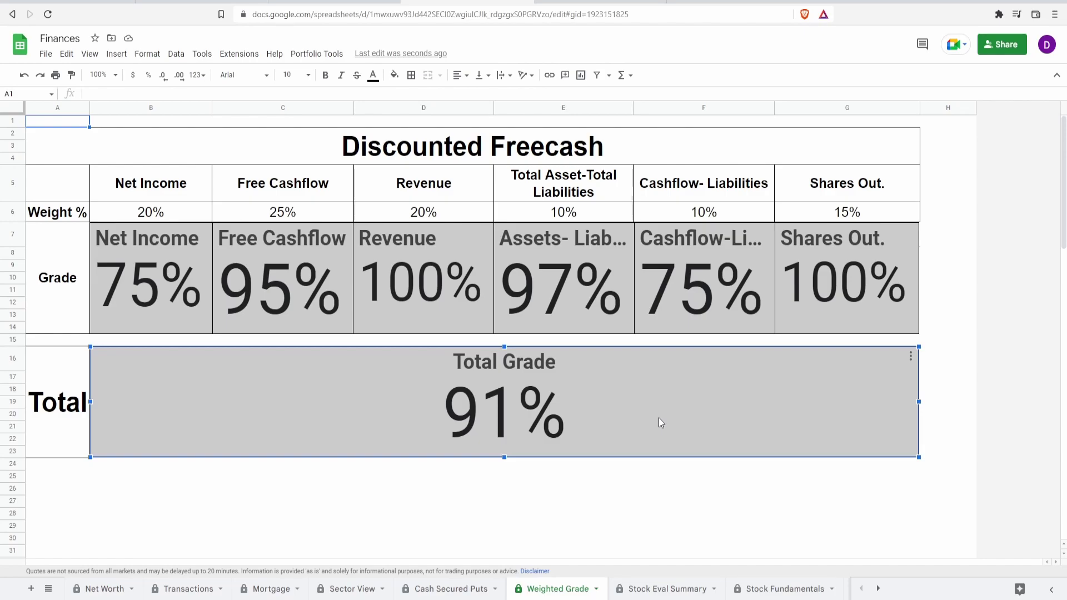
{"action": "left_click", "coordinate": [679, 306]}
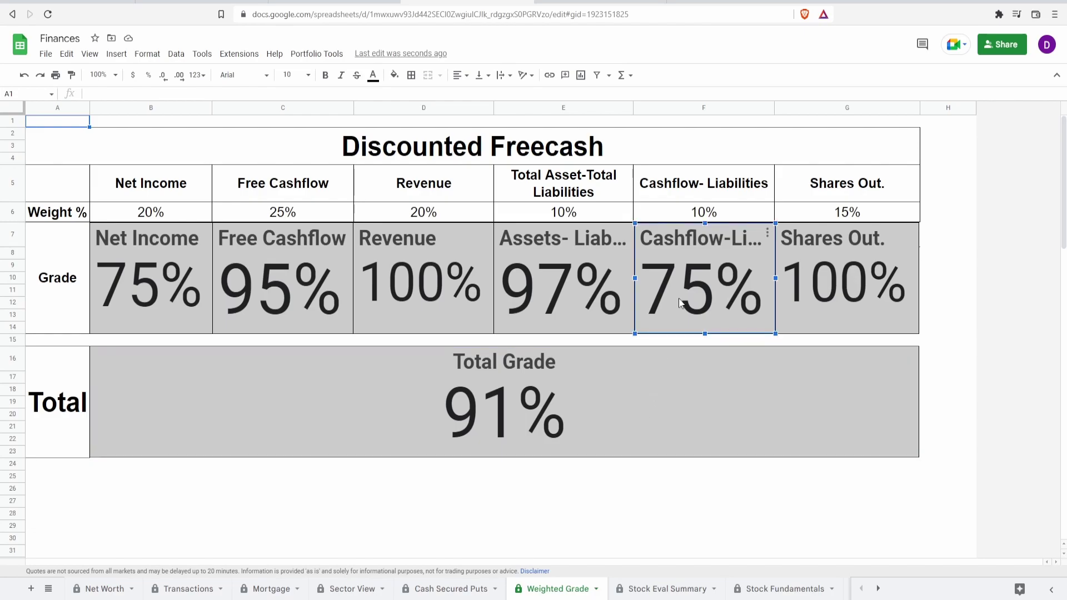
{"action": "left_click", "coordinate": [131, 284]}
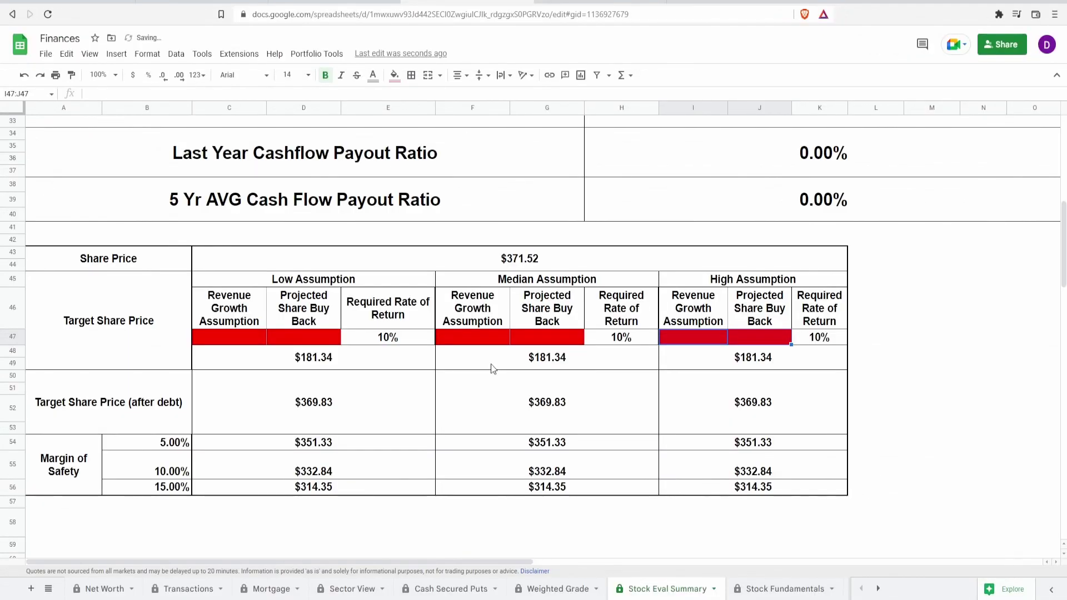
In row 47 of Stock Eval Summary, enter revenue growth assumptions of 10% for Low, 12% for Median and 14% for High.
{"action": "left_click", "coordinate": [252, 339]}
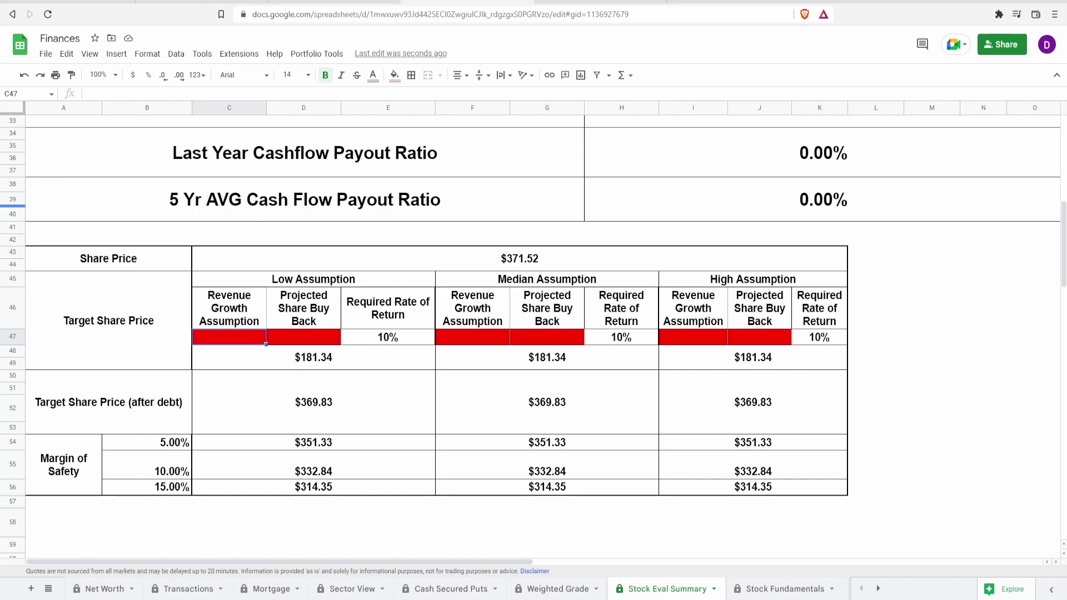
{"action": "type", "text": "10"}
{"action": "key", "text": "Tab"}
{"action": "key", "text": "Tab"}
{"action": "key", "text": "Tab"}
{"action": "type", "text": "12"}
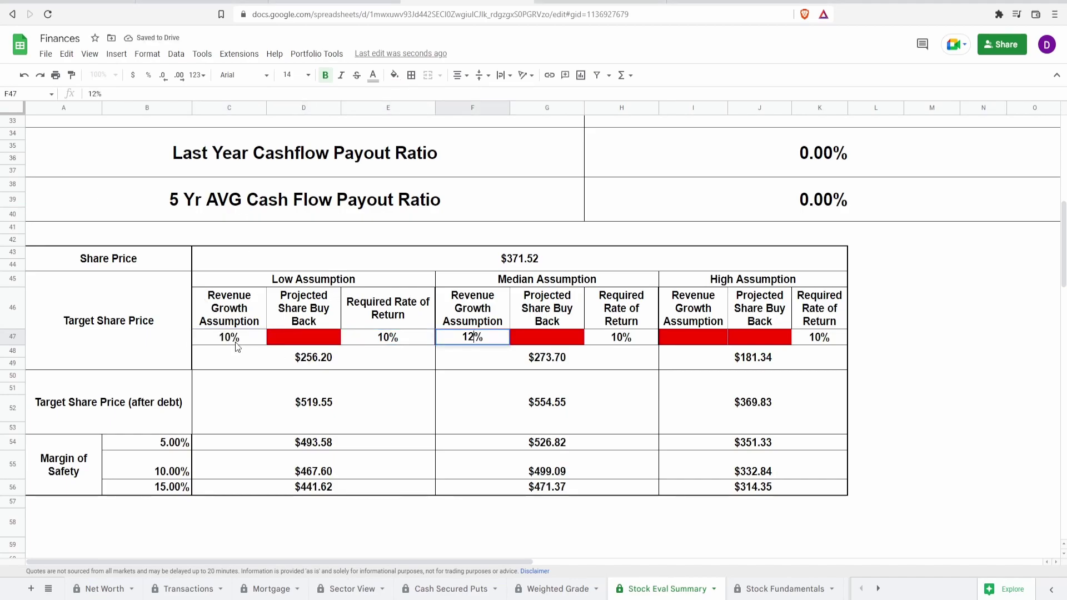
{"action": "key", "text": "Tab"}
{"action": "key", "text": "Tab"}
{"action": "key", "text": "Tab"}
{"action": "type", "text": "14"}
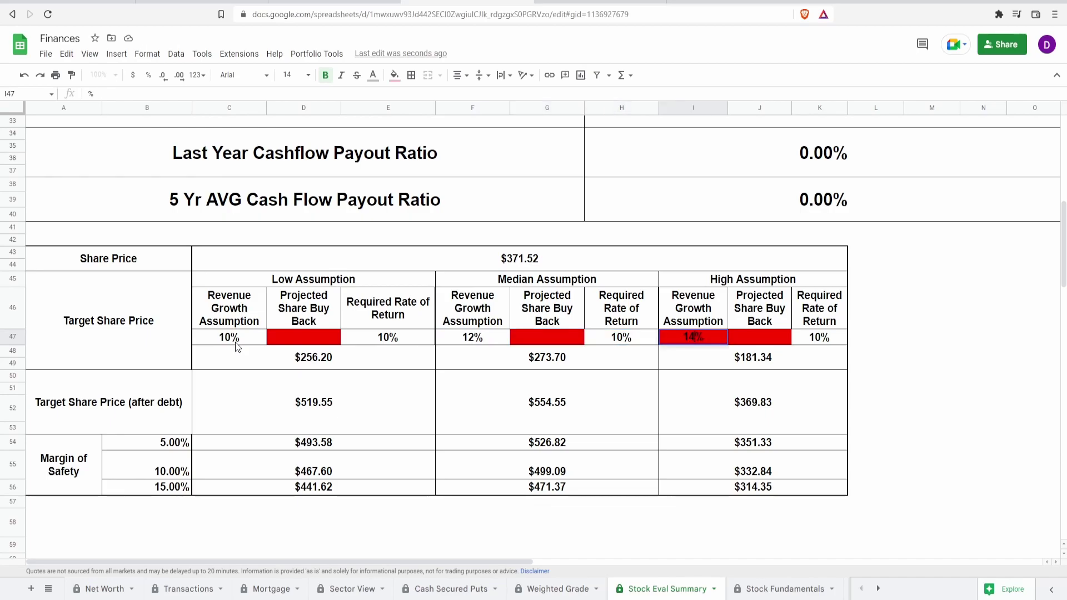
{"action": "key", "text": "Tab"}
Set the Median Assumption's projected share buy back in G47 to 4%.
{"action": "key", "text": "shift+Tab"}
{"action": "key", "text": "shift+Tab"}
{"action": "key", "text": "shift+Tab"}
{"action": "key", "text": "shift+Tab"}
{"action": "key", "text": "shift+Tab"}
{"action": "key", "text": "shift+Tab"}
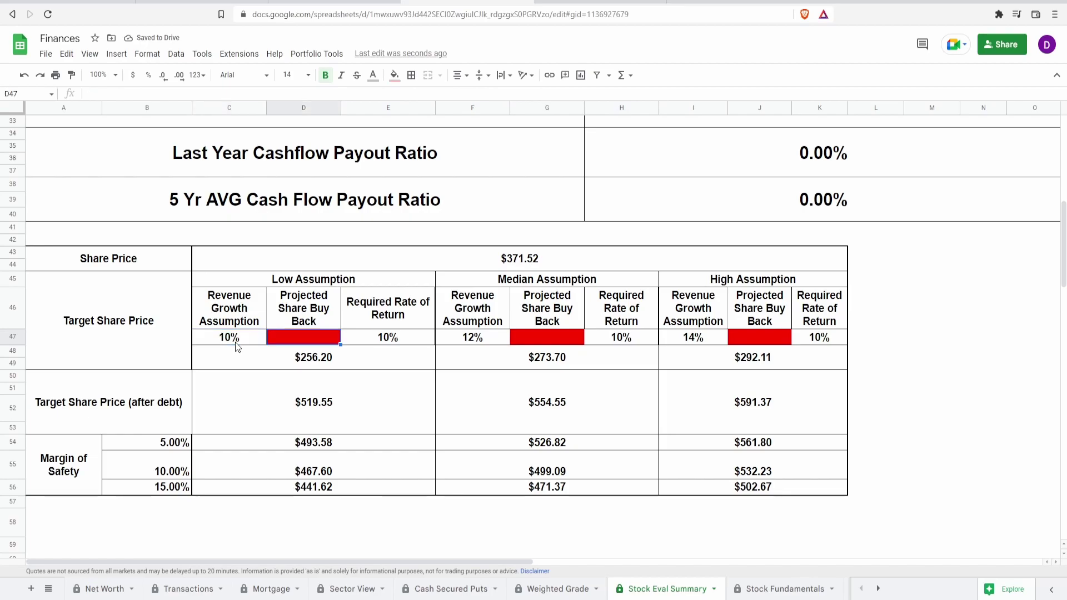
{"action": "key", "text": "Tab"}
{"action": "key", "text": "Tab"}
{"action": "key", "text": "Tab"}
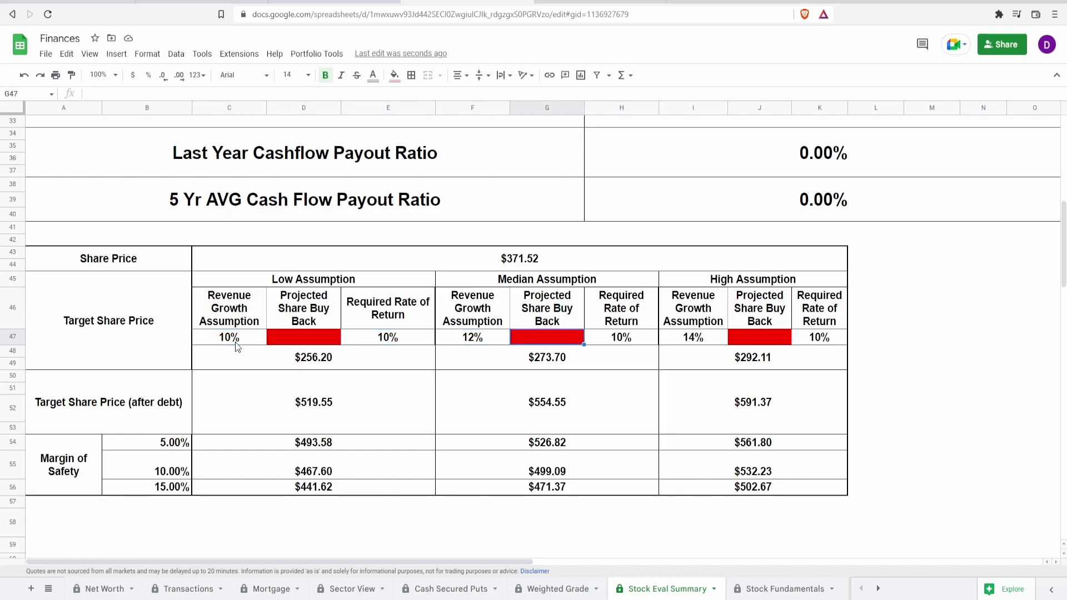
{"action": "type", "text": "4"}
{"action": "key", "text": "shift+Tab"}
{"action": "key", "text": "shift+Tab"}
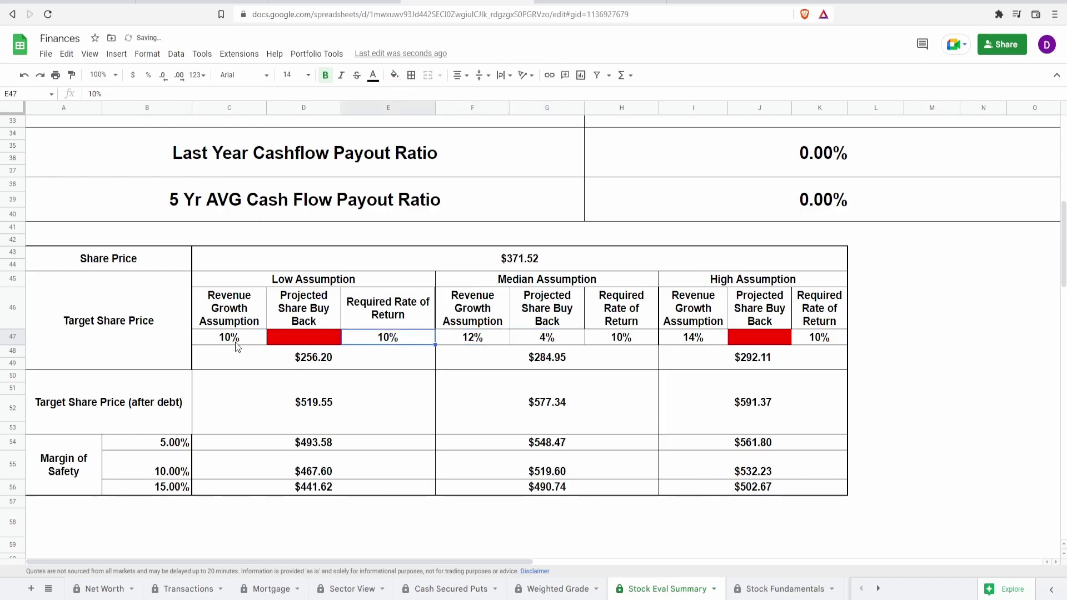
Set the Low Assumption's projected share buy back in D47 to 3%.
{"action": "key", "text": "Tab"}
{"action": "key", "text": "Tab"}
{"action": "key", "text": "shift+Tab"}
{"action": "key", "text": "shift+Tab"}
{"action": "key", "text": "shift+Tab"}
{"action": "type", "text": "3"}
{"action": "key", "text": "Tab"}
Set the High Assumption's projected share buy back in J47 to 5%.
{"action": "key", "text": "Tab"}
{"action": "key", "text": "Tab"}
{"action": "key", "text": "Tab"}
{"action": "key", "text": "Tab"}
{"action": "key", "text": "Tab"}
{"action": "type", "text": "5"}
{"action": "key", "text": "Tab"}
{"action": "key", "text": "shift+Tab"}
{"action": "key", "text": "shift+Tab"}
{"action": "key", "text": "shift+Tab"}
{"action": "key", "text": "shift+Tab"}
{"action": "key", "text": "shift+Tab"}
{"action": "key", "text": "shift+Tab"}
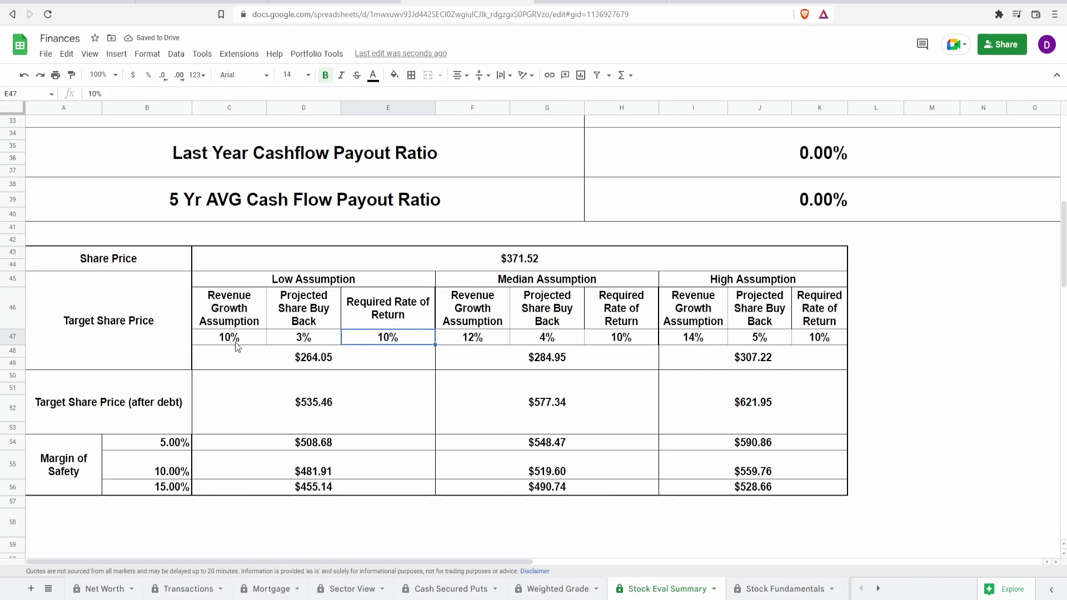
Check ADBE's growth metrics on Seeking Alpha, and examine the sheet's target share prices before and after debt for all three assumptions.
{"action": "key", "text": "ctrl+1"}
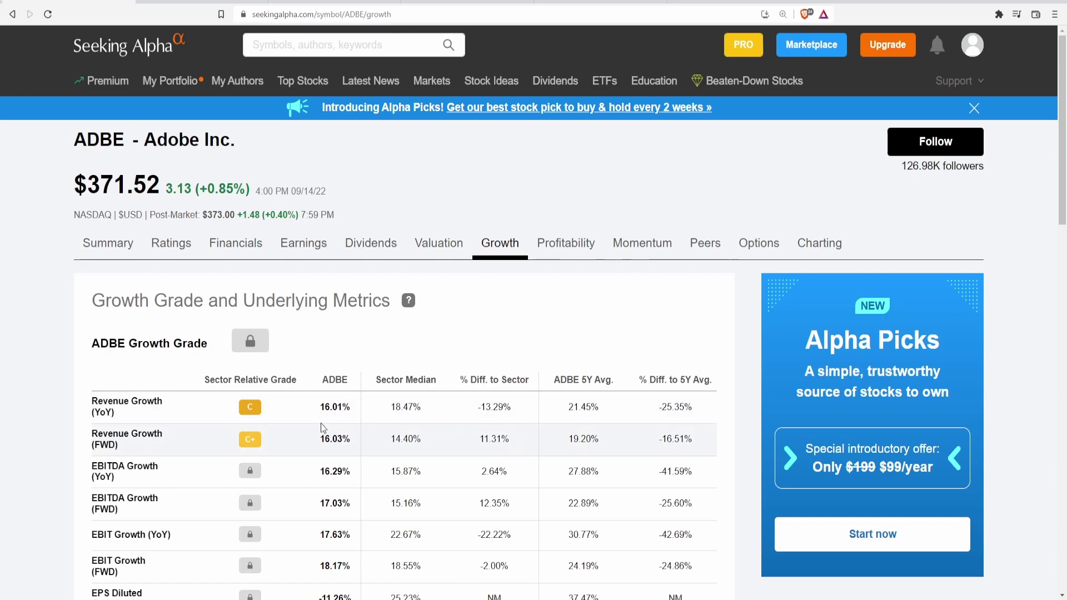
{"action": "key", "text": "ctrl+Tab"}
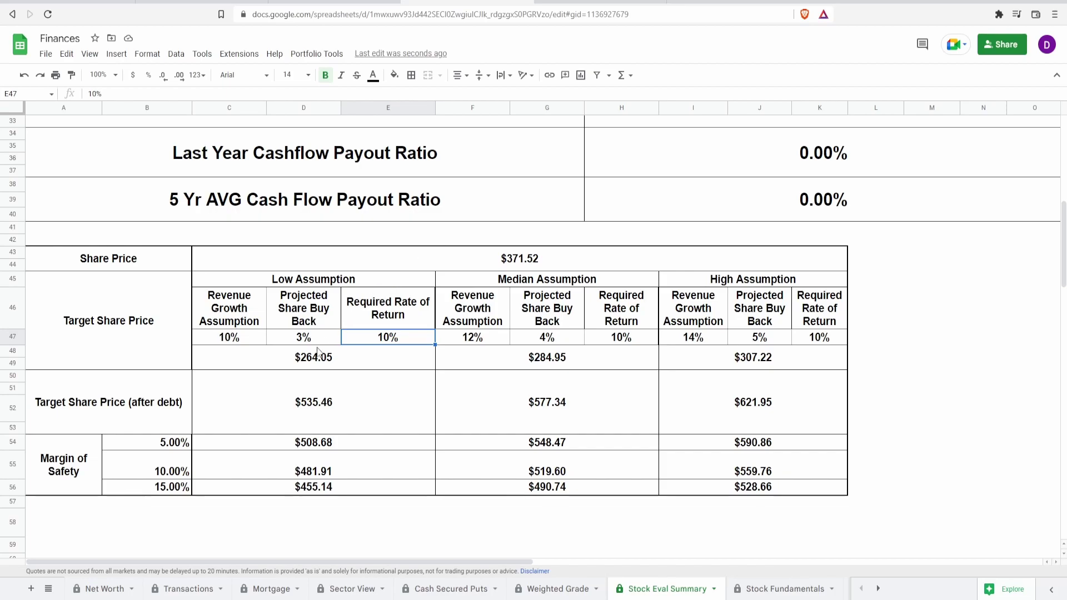
{"action": "left_click", "coordinate": [298, 363]}
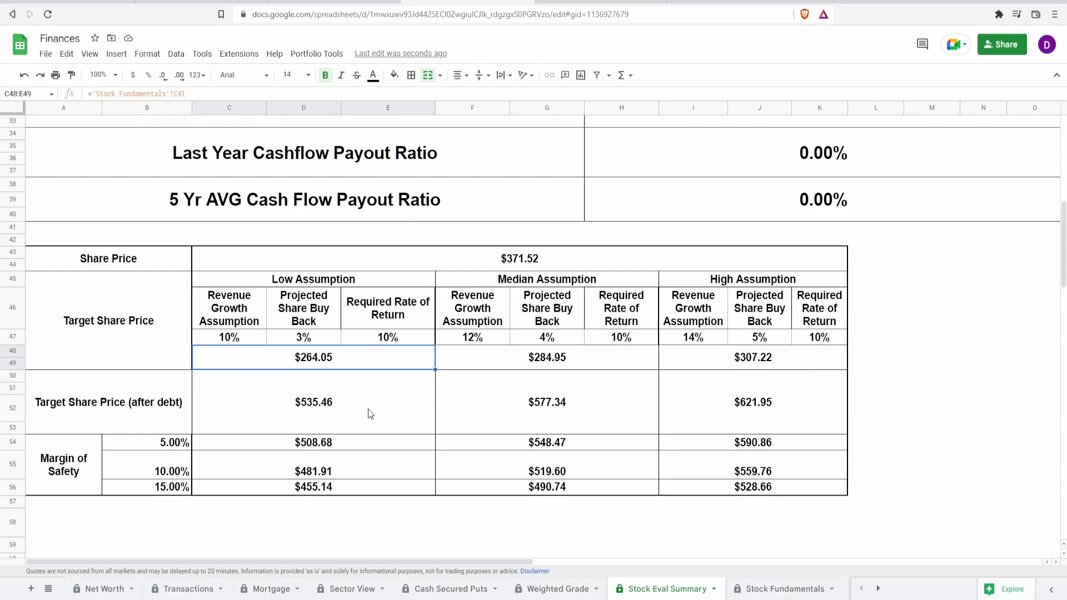
{"action": "left_click", "coordinate": [517, 368]}
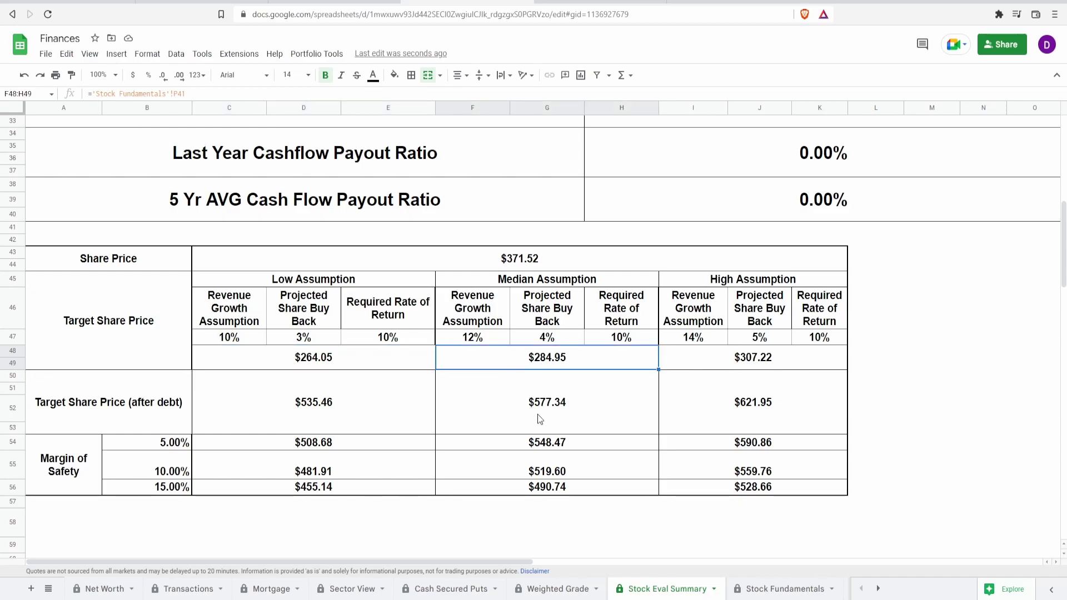
{"action": "left_click", "coordinate": [705, 358]}
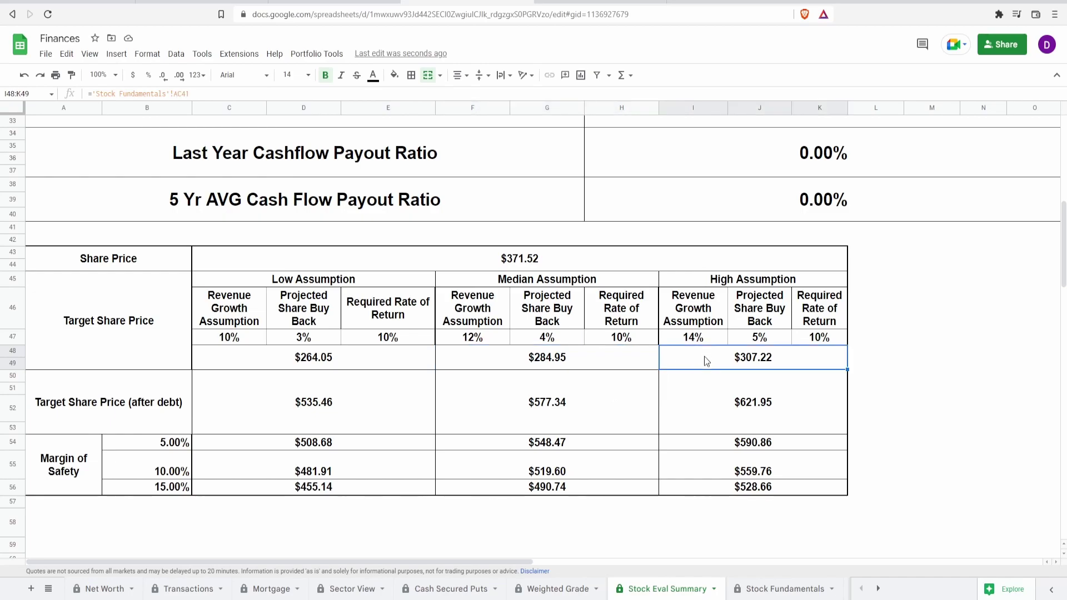
{"action": "left_click", "coordinate": [349, 404]}
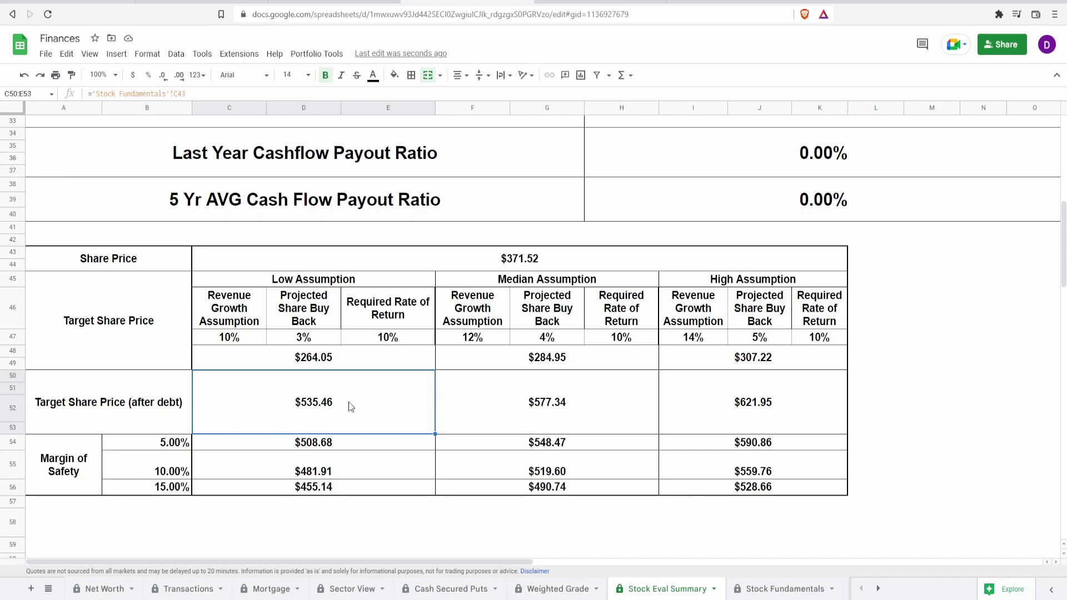
{"action": "left_click", "coordinate": [509, 414]}
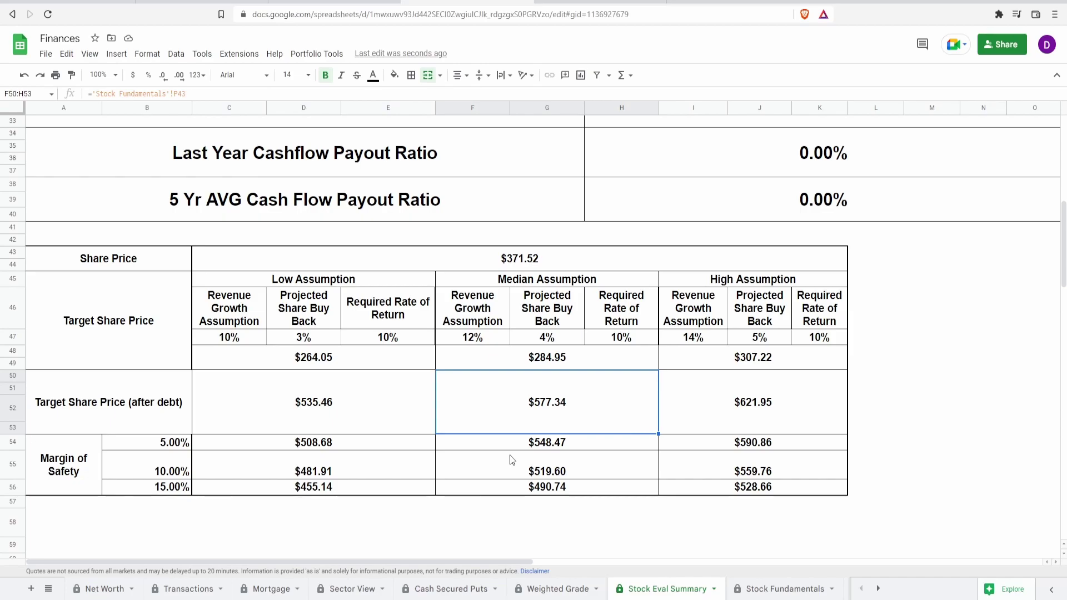
{"action": "left_click", "coordinate": [685, 430]}
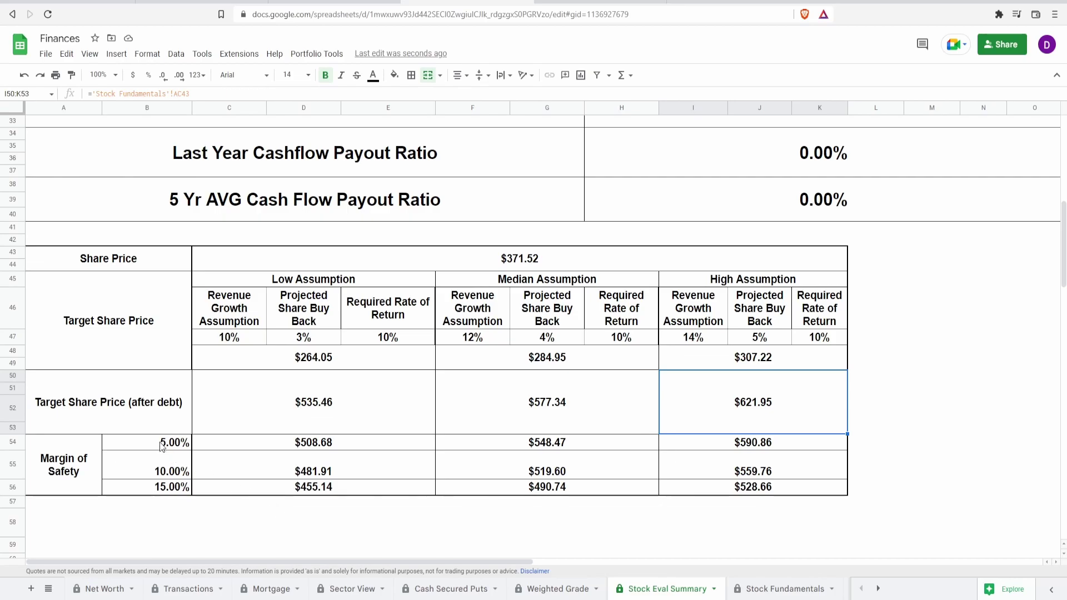
Examine the 5% through 15% margin of safety prices under the Low, Median and High Assumptions.
{"action": "left_click_drag", "start_coordinate": [159, 442], "coordinate": [167, 486]}
{"action": "left_click", "coordinate": [275, 485]}
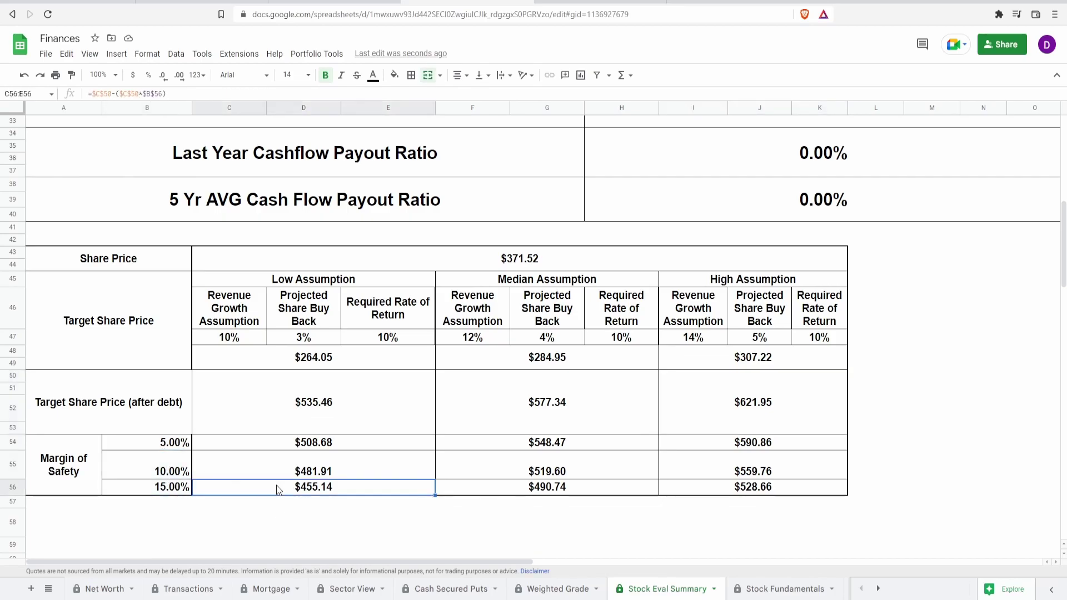
{"action": "left_click", "coordinate": [295, 445]}
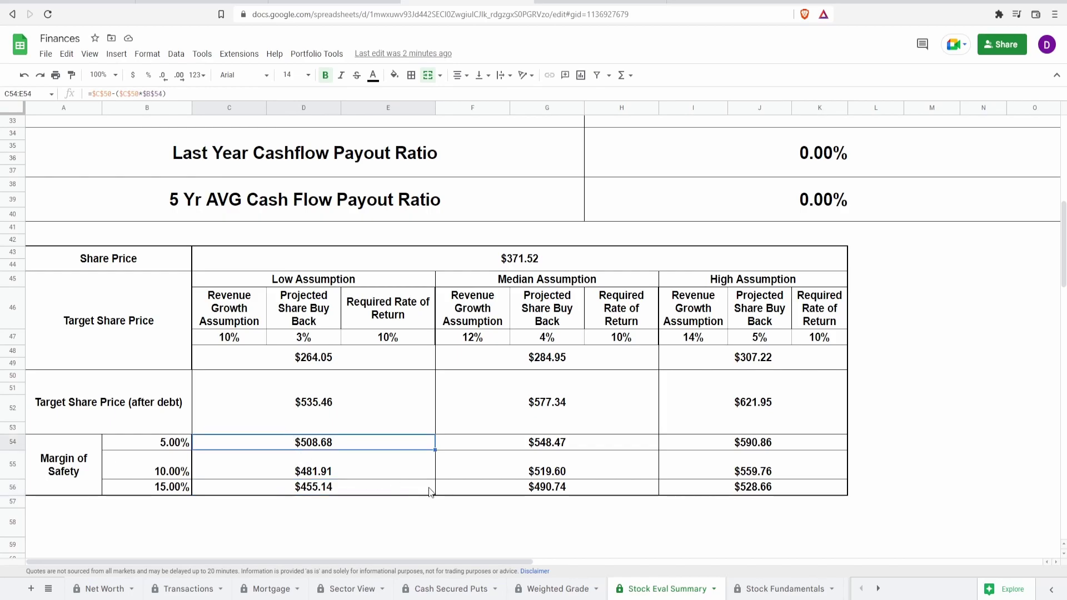
{"action": "left_click", "coordinate": [477, 488]}
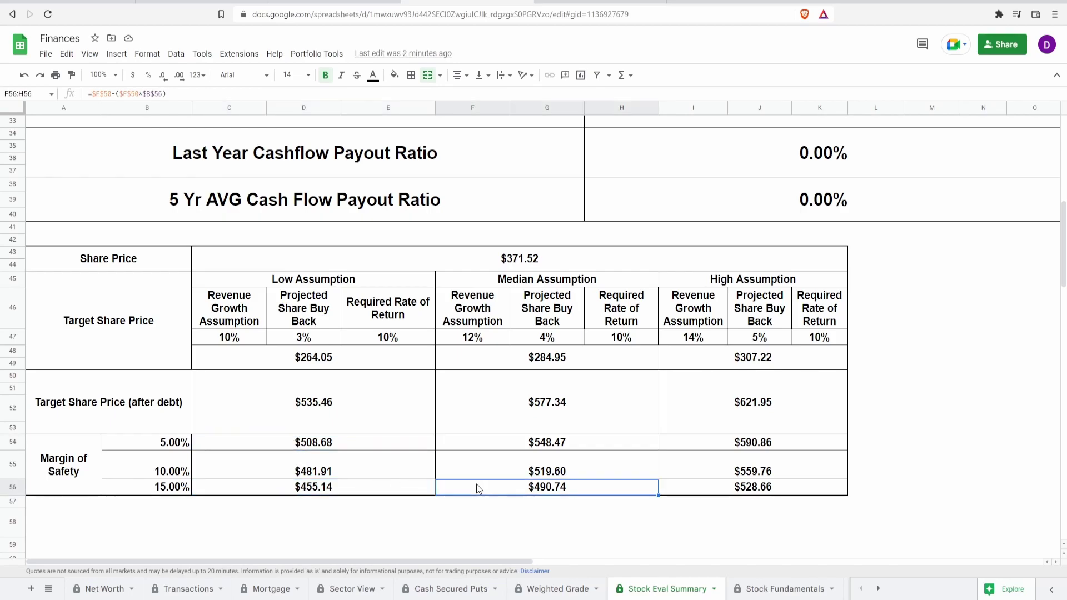
{"action": "left_click", "coordinate": [508, 442]}
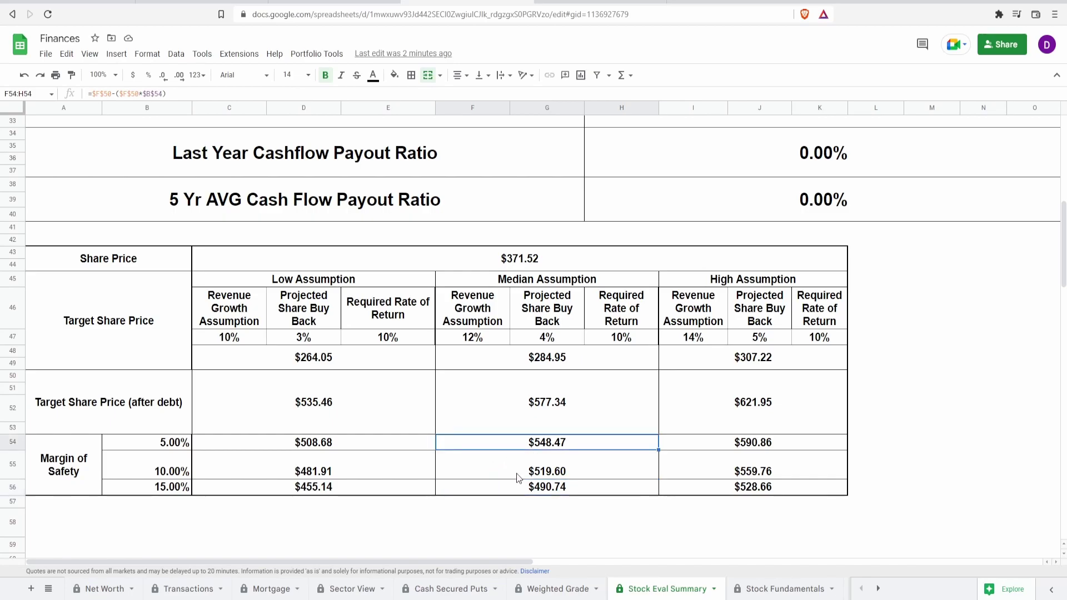
{"action": "left_click", "coordinate": [675, 488]}
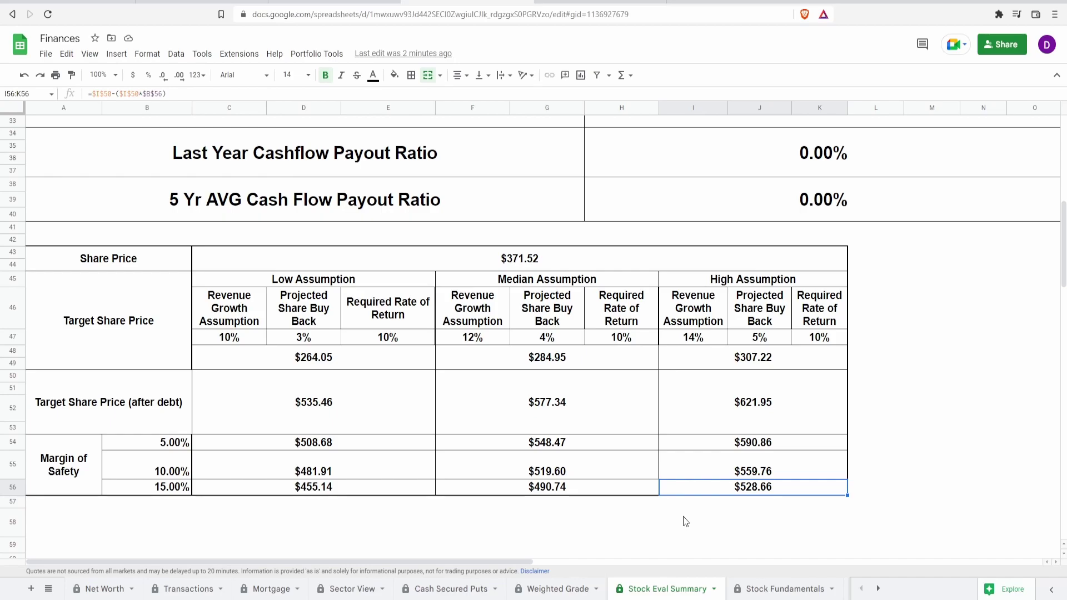
{"action": "left_click", "coordinate": [707, 448]}
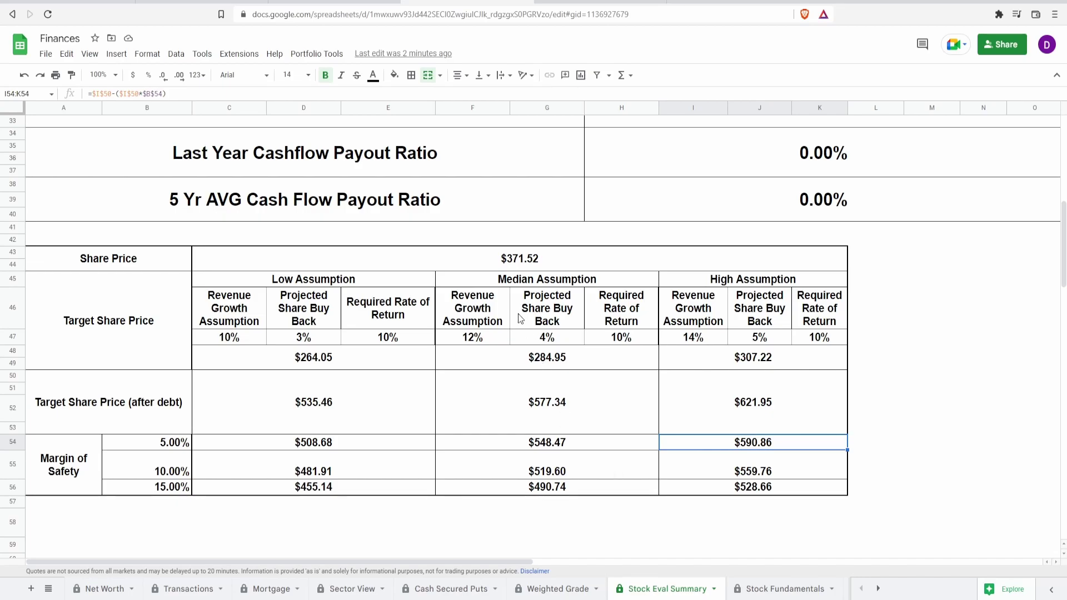
Compare ADBE's current share price with the after-debt target prices and margin of safety prices for all three assumptions.
{"action": "left_click", "coordinate": [511, 264]}
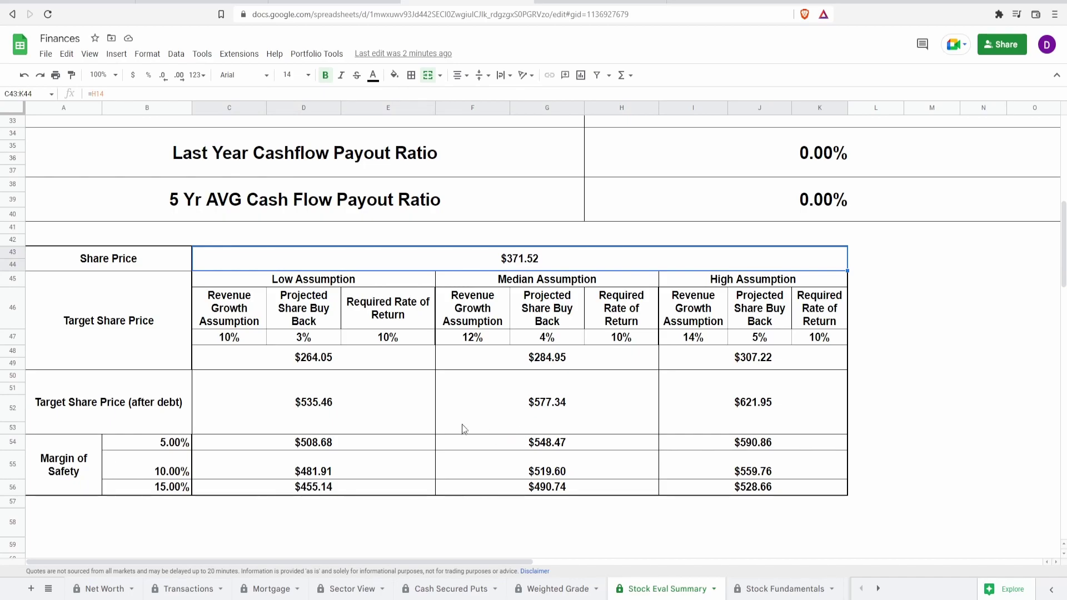
{"action": "left_click_drag", "start_coordinate": [313, 410], "coordinate": [744, 490]}
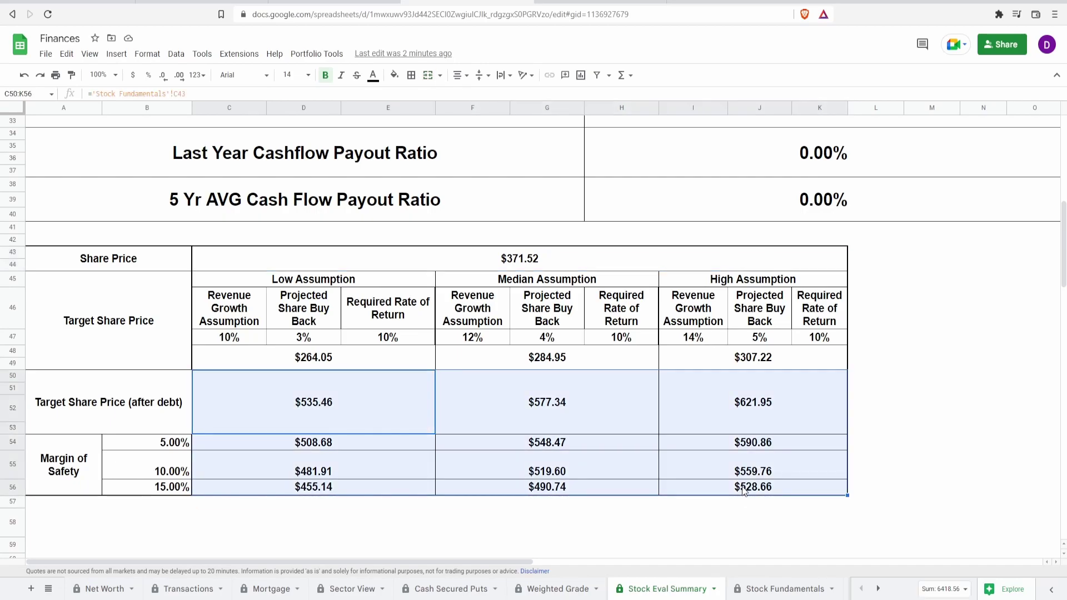
{"action": "left_click", "coordinate": [326, 491]}
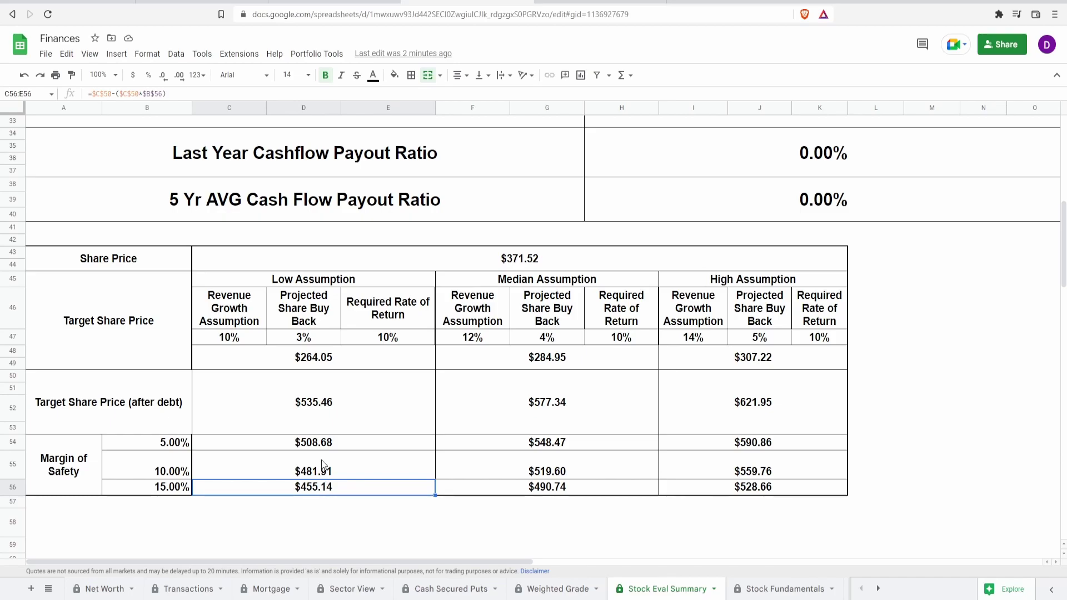
{"action": "left_click_drag", "start_coordinate": [317, 404], "coordinate": [560, 423]}
{"action": "left_click_drag", "start_coordinate": [737, 401], "coordinate": [739, 402]}
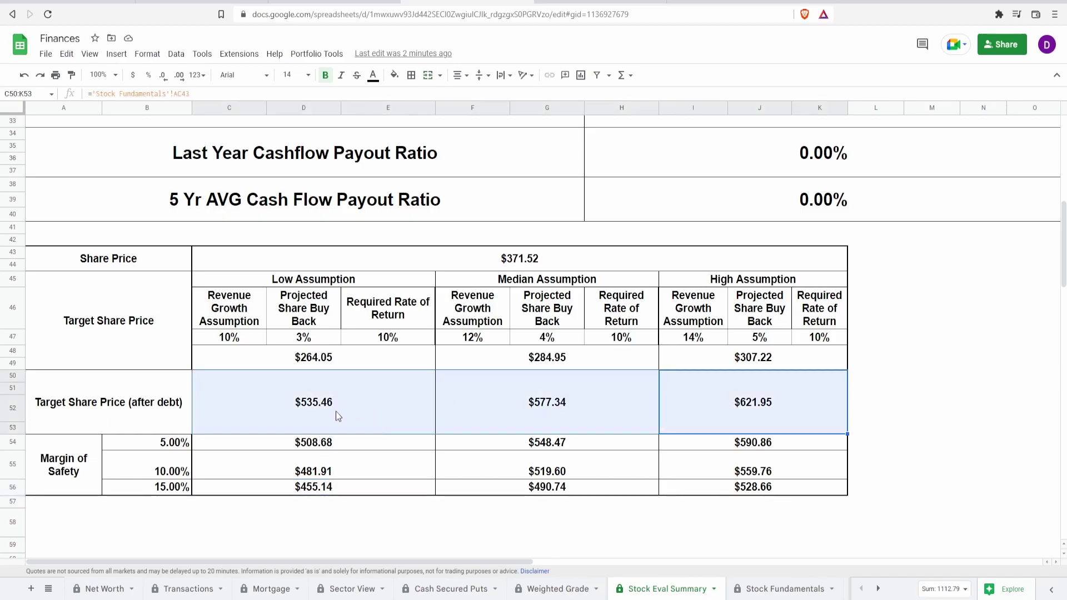
Check ADBE's 52-week high on Seeking Alpha against the sheet's after-debt target prices and 15% margin of safety prices.
{"action": "left_click", "coordinate": [302, 412]}
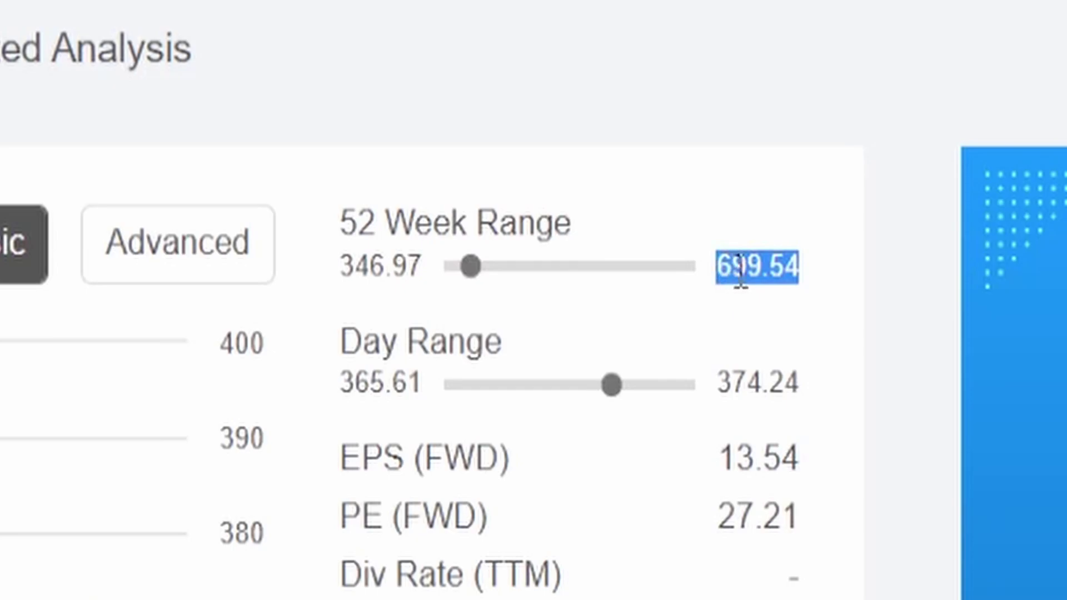
{"action": "left_click", "coordinate": [740, 273]}
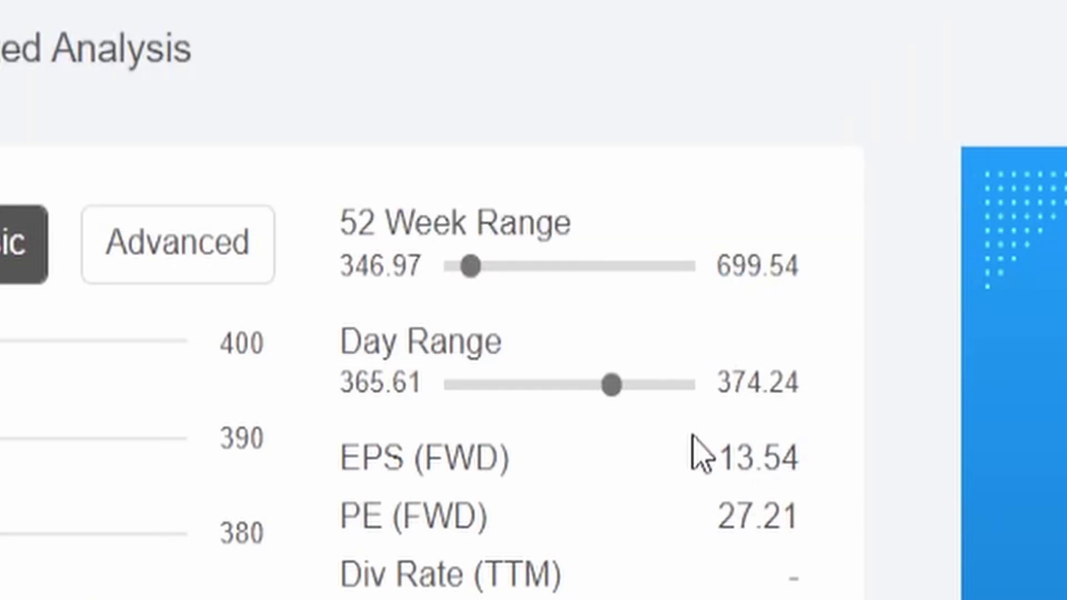
{"action": "mouse_move", "coordinate": [589, 520]}
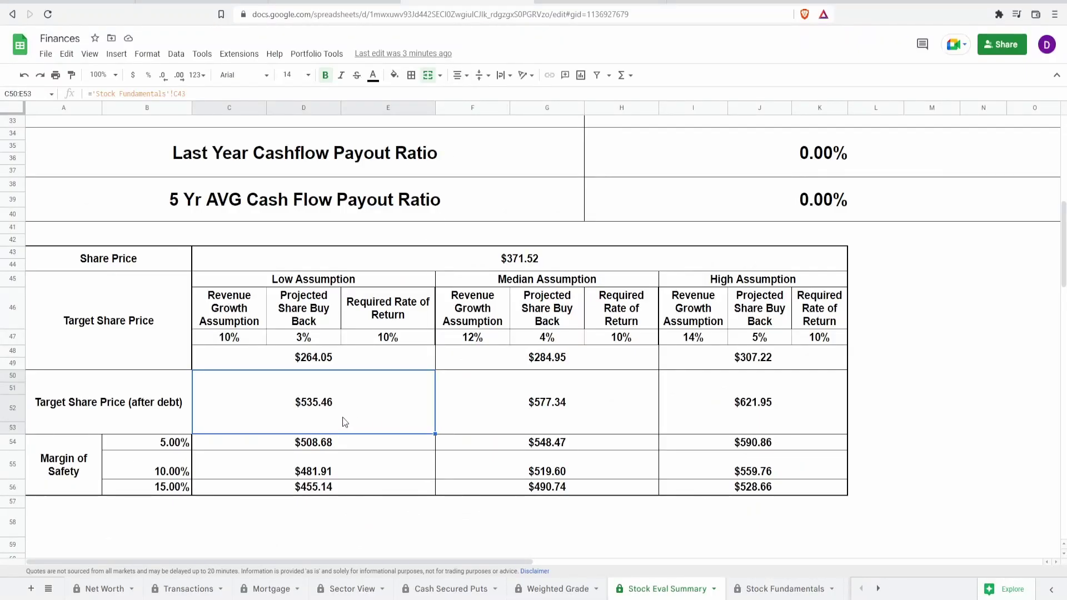
{"action": "left_click", "coordinate": [803, 425]}
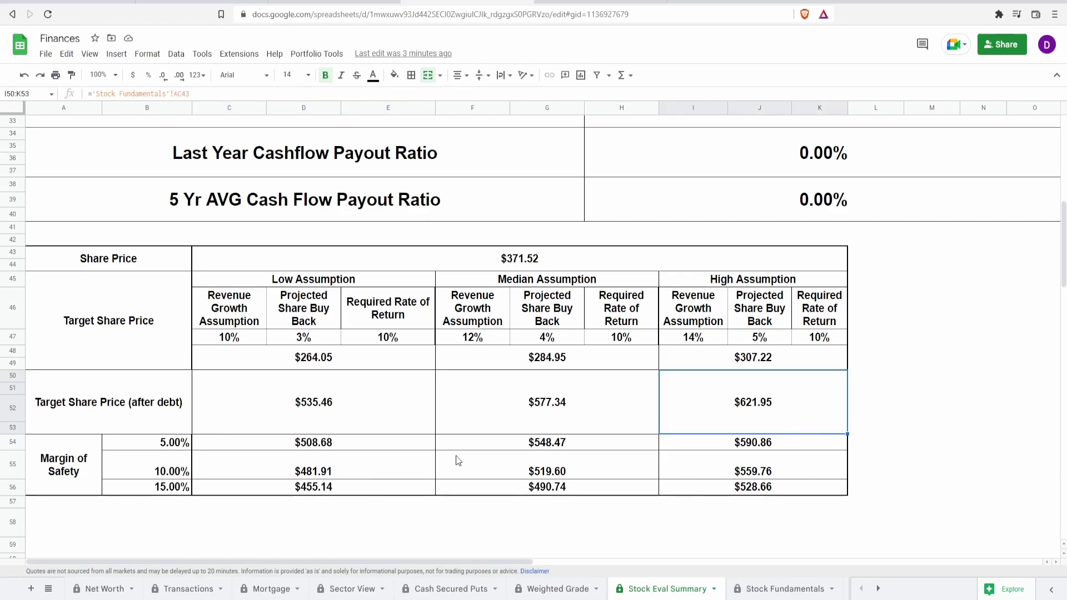
{"action": "left_click", "coordinate": [352, 487]}
{"action": "left_click", "coordinate": [772, 498]}
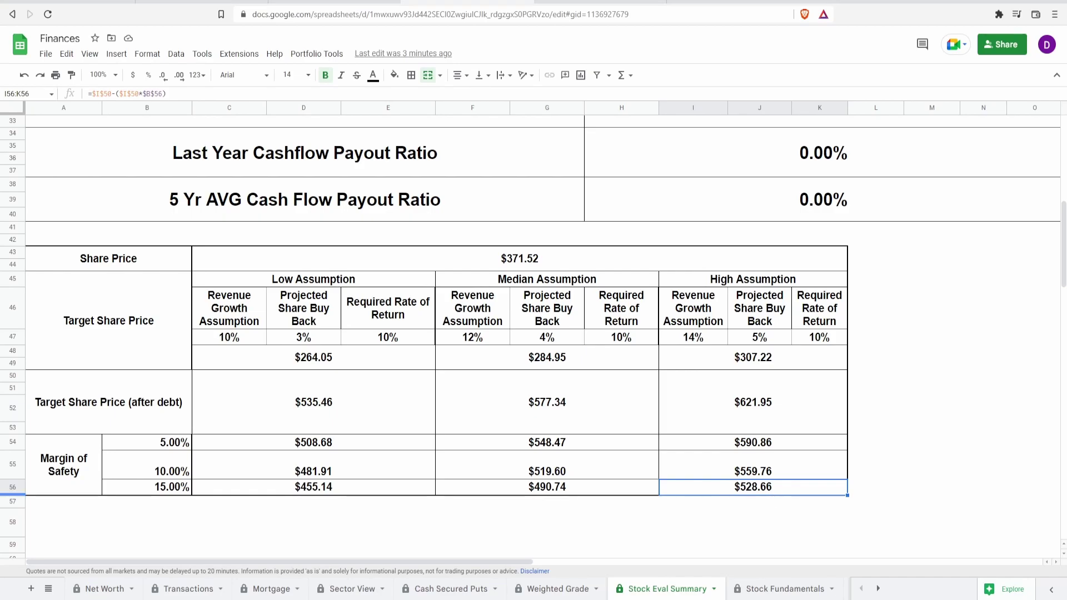
{"action": "left_click", "coordinate": [618, 396]}
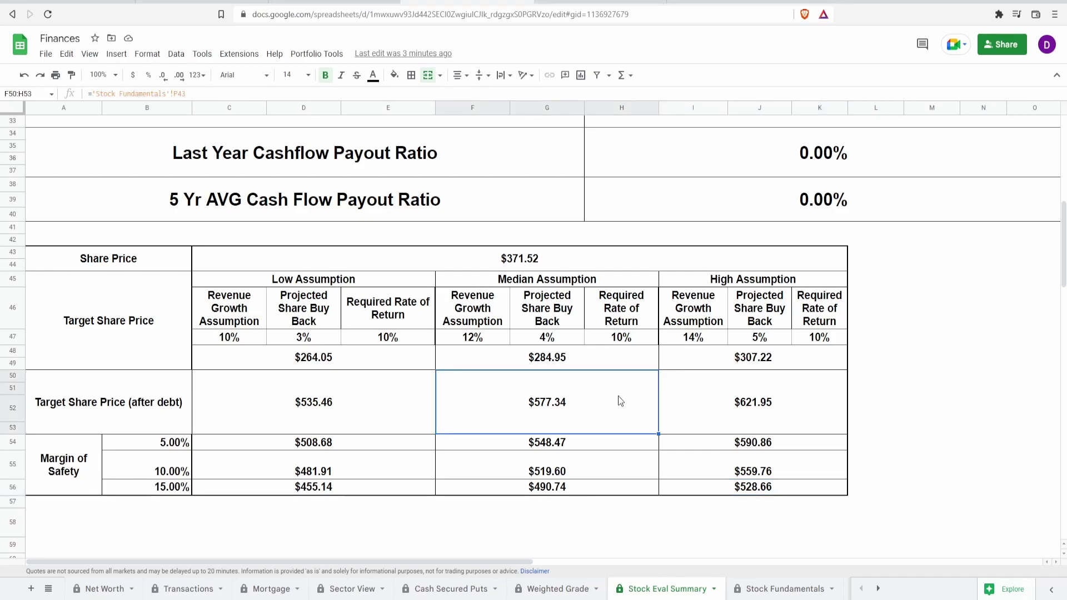
Review the total grade on the Weighted Grade sheet and the Low Assumption's growth and buy back inputs on Stock Eval Summary.
{"action": "left_click", "coordinate": [580, 589]}
{"action": "left_click", "coordinate": [554, 428]}
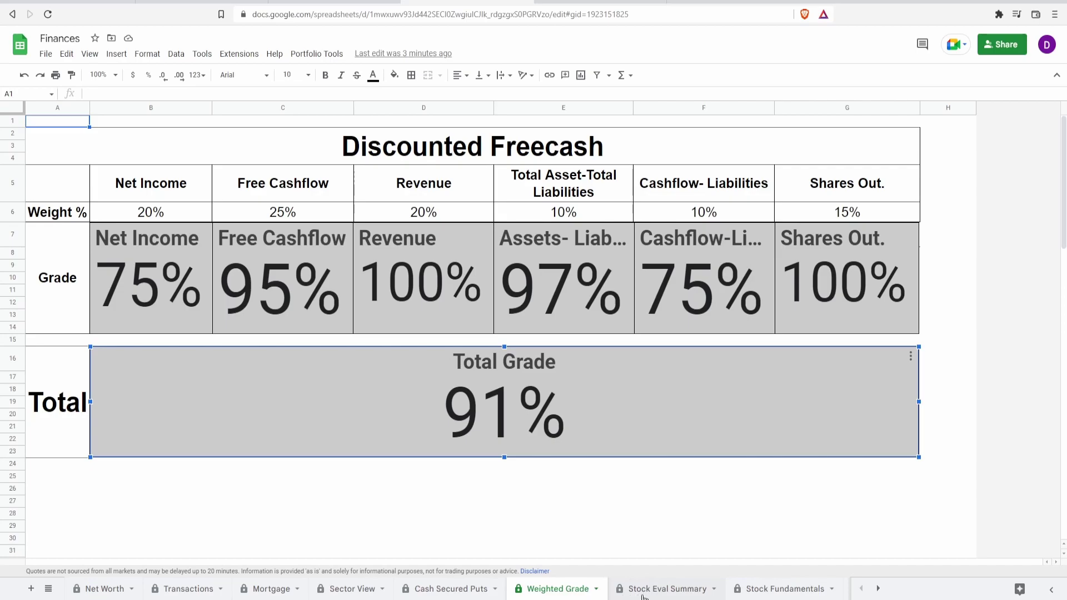
{"action": "left_click", "coordinate": [664, 588]}
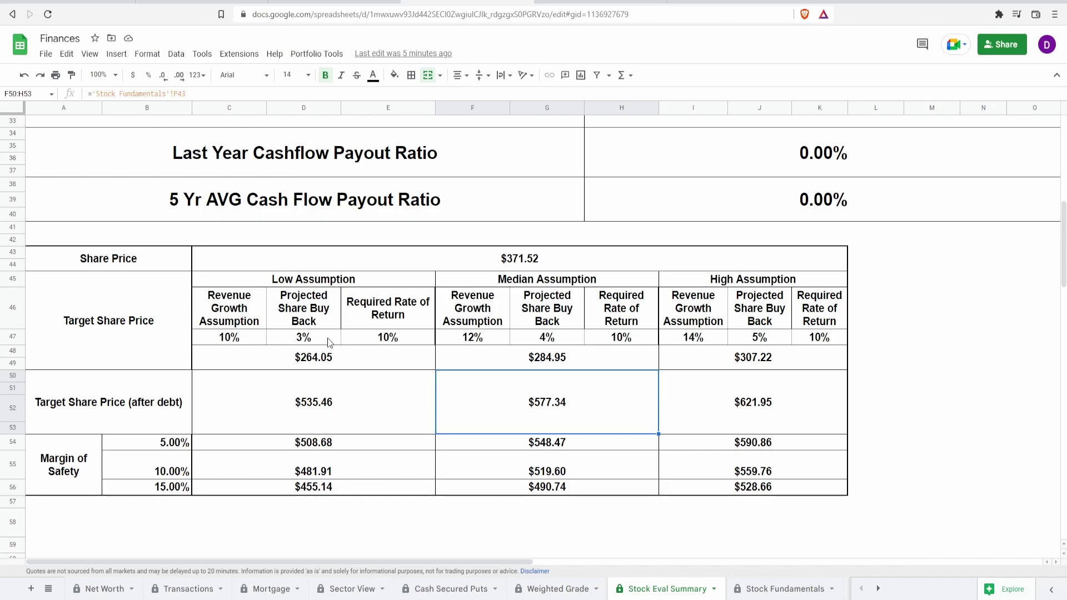
{"action": "left_click_drag", "start_coordinate": [245, 337], "coordinate": [329, 337]}
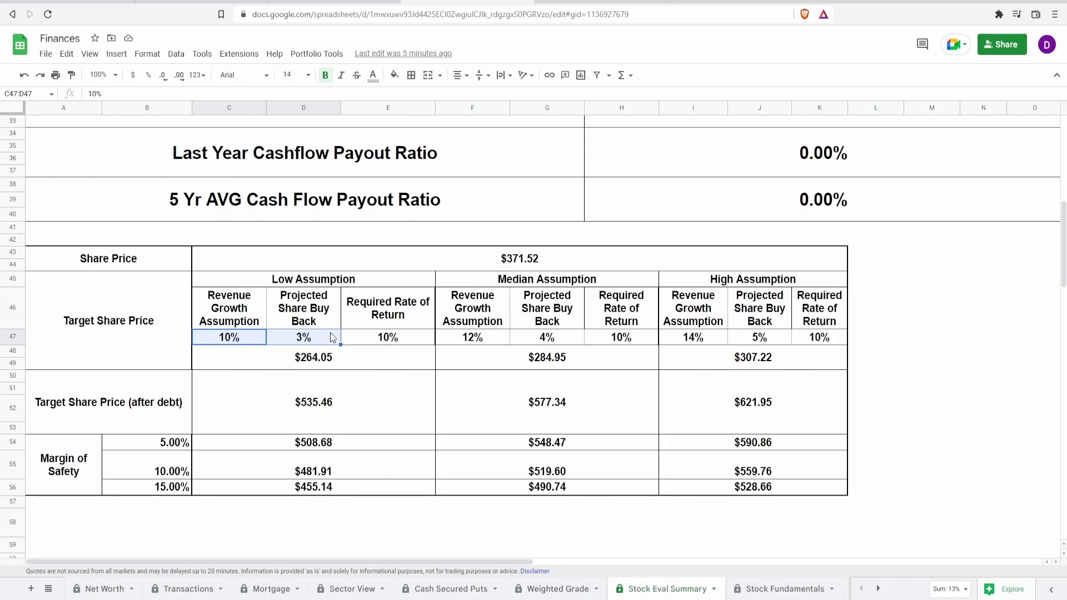
{"action": "left_click", "coordinate": [521, 416]}
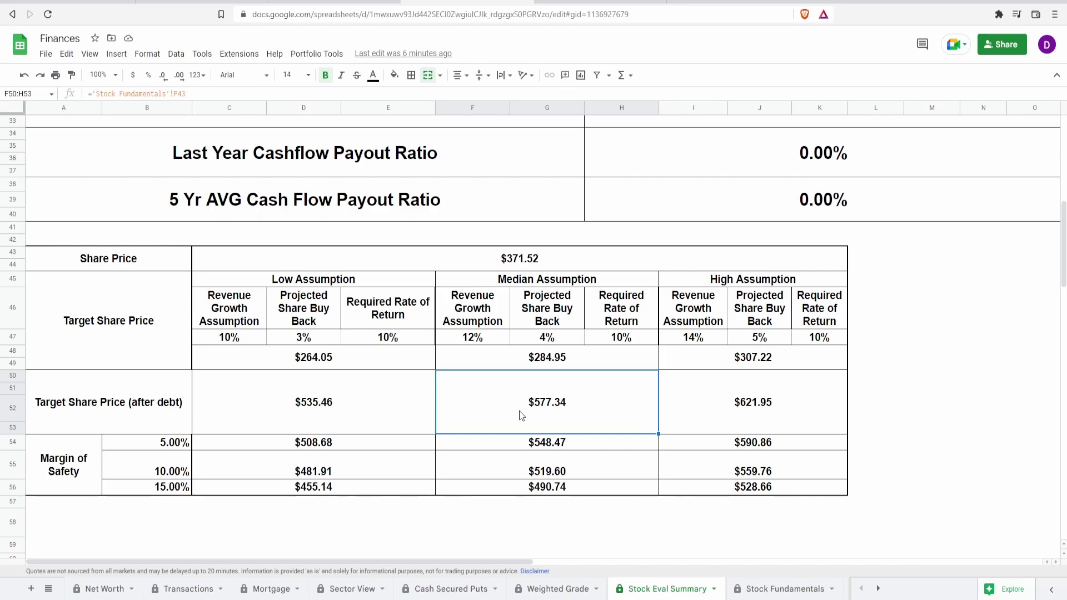
Browse past the Banks/Insurance Eval. and REIT Eval sheets and view the Div. Holdings sheet.
{"action": "scroll", "coordinate": [683, 579], "scroll_direction": "down", "scroll_amount": 2}
{"action": "left_click", "coordinate": [765, 593]}
{"action": "scroll", "coordinate": [767, 590], "scroll_direction": "down", "scroll_amount": 1}
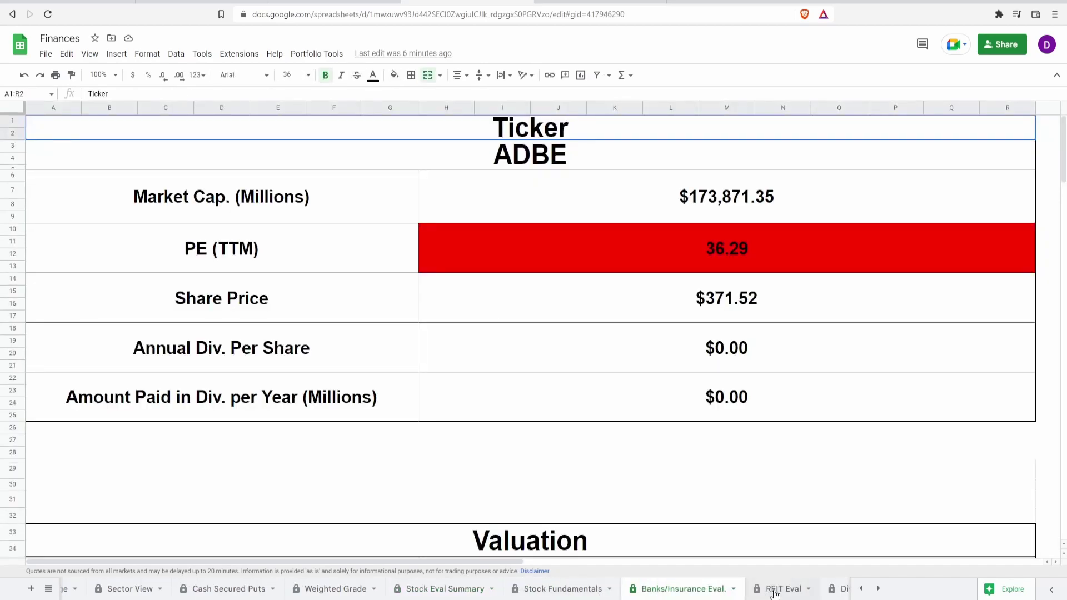
{"action": "left_click", "coordinate": [776, 592]}
{"action": "scroll", "coordinate": [776, 593], "scroll_direction": "down", "scroll_amount": 1}
{"action": "left_click", "coordinate": [778, 593]}
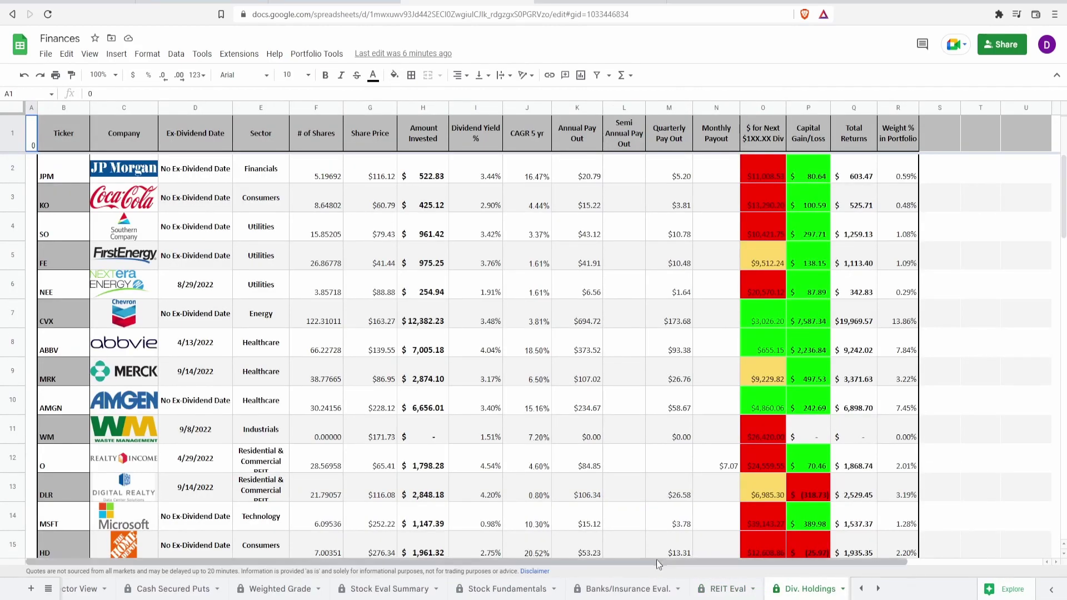
Return to Stock Eval Summary and review the share price, the Median Assumption's growth and buy back inputs, and ADBE's ticker overview.
{"action": "left_click", "coordinate": [364, 591]}
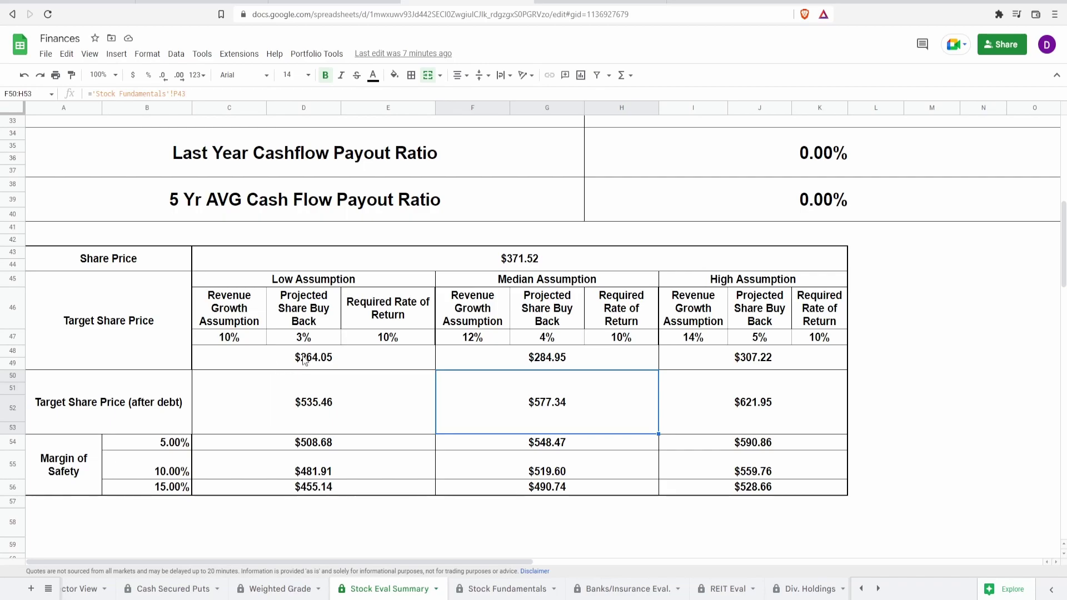
{"action": "left_click", "coordinate": [506, 251]}
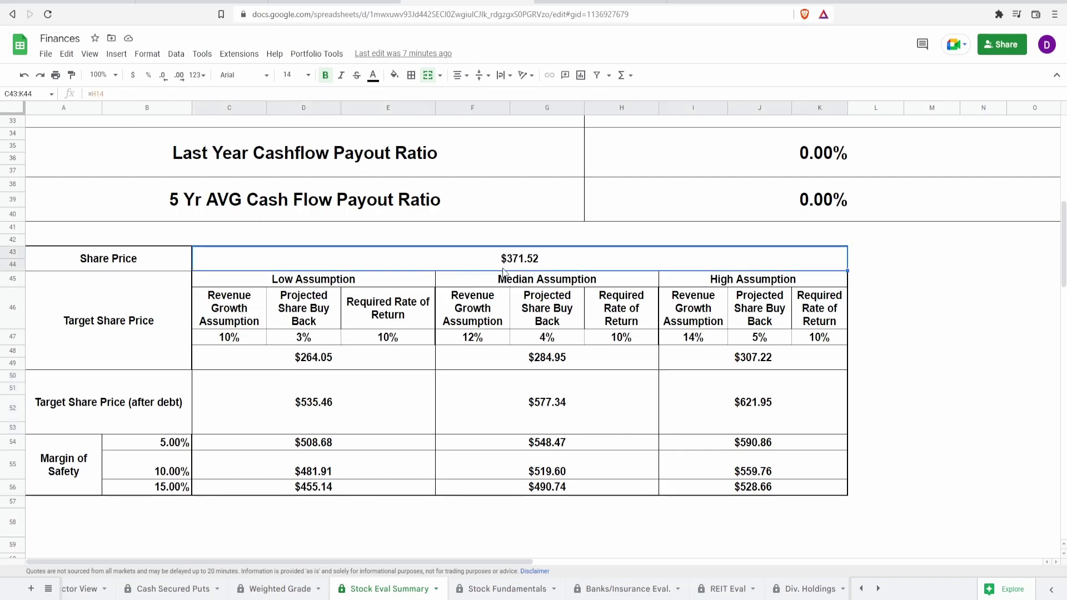
{"action": "left_click", "coordinate": [503, 342]}
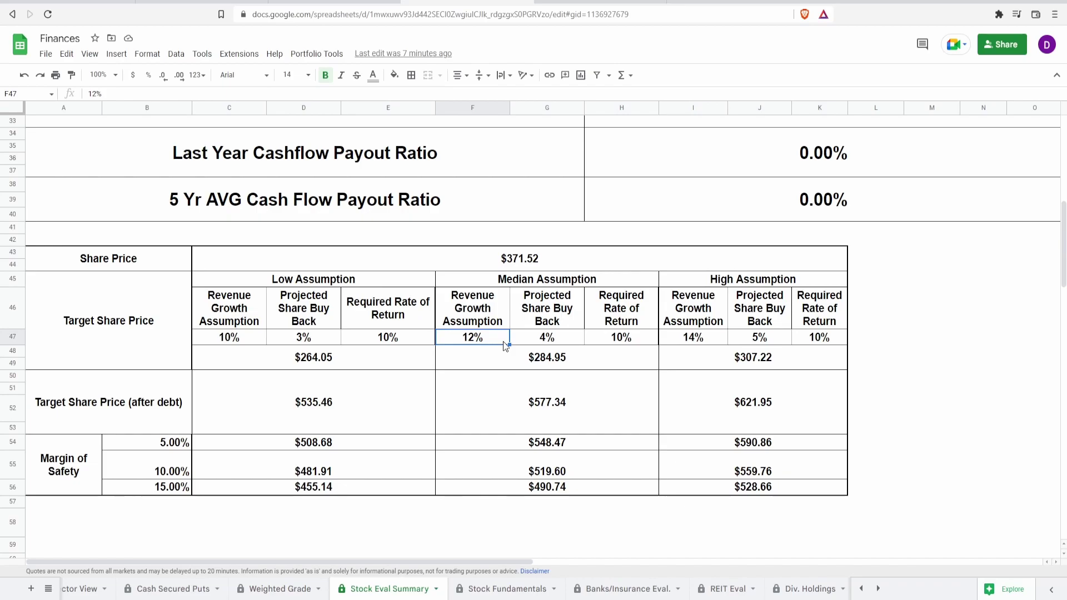
{"action": "left_click", "coordinate": [522, 339]}
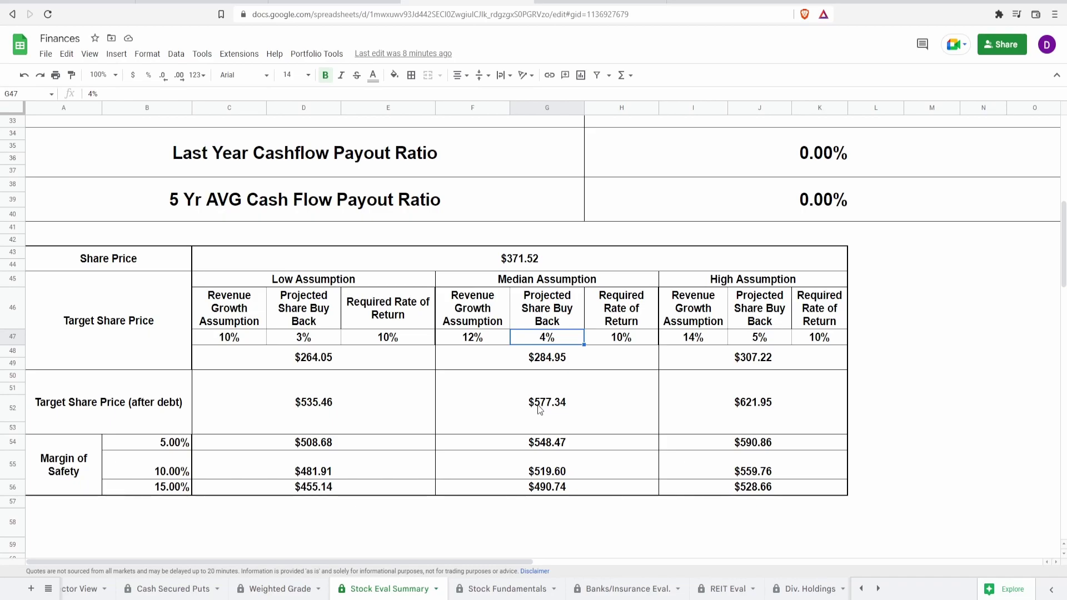
{"action": "scroll", "coordinate": [538, 410], "scroll_direction": "up", "scroll_amount": 10}
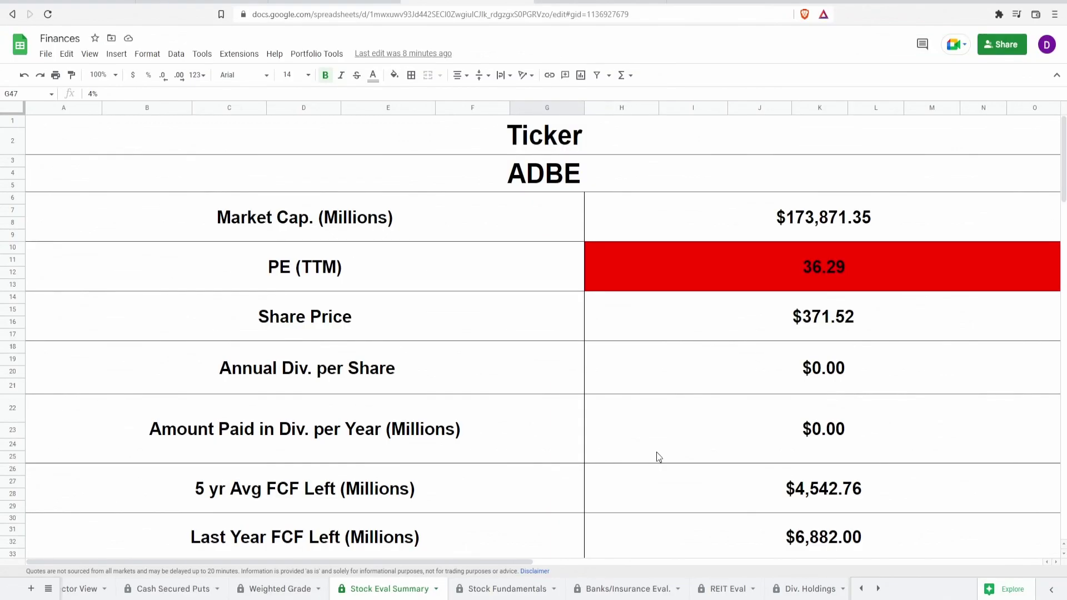